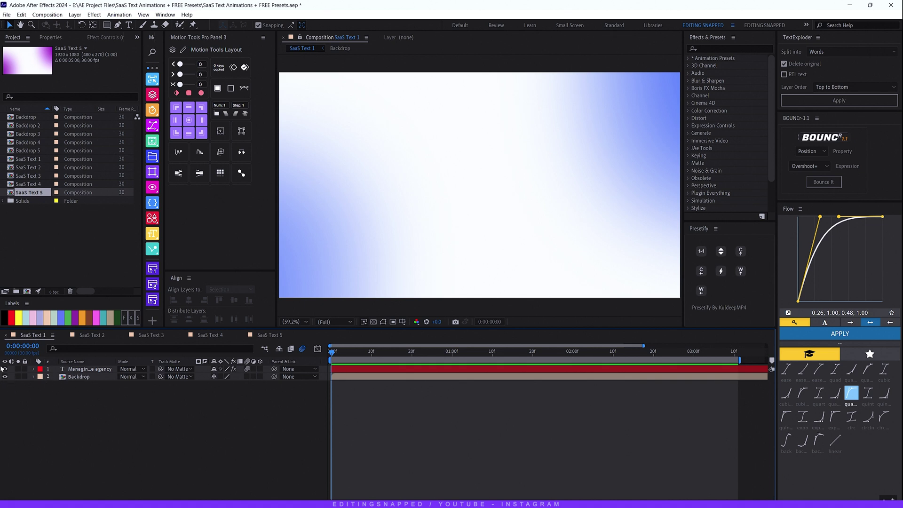
Step: Preview the SaaS Text 1 animation, expand the headline layer's Text properties and look over its available animator properties
key("space")
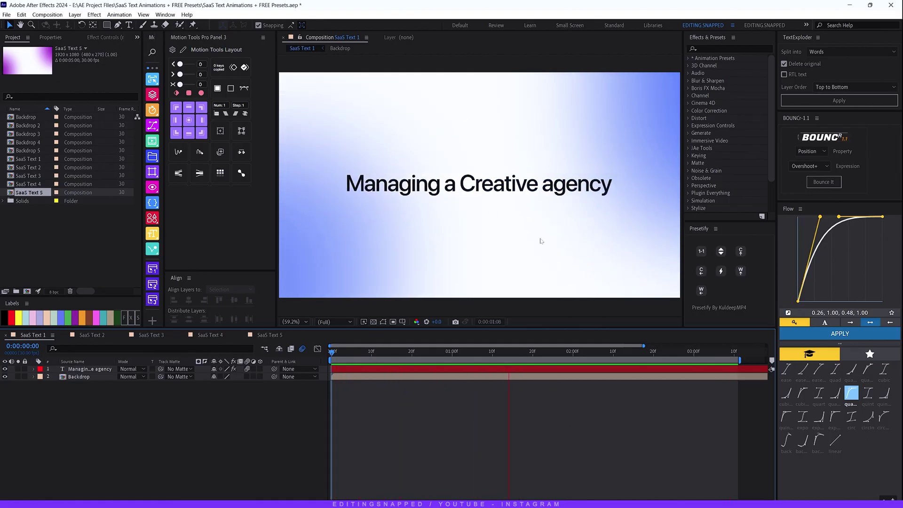
key("space")
left_click(79, 370)
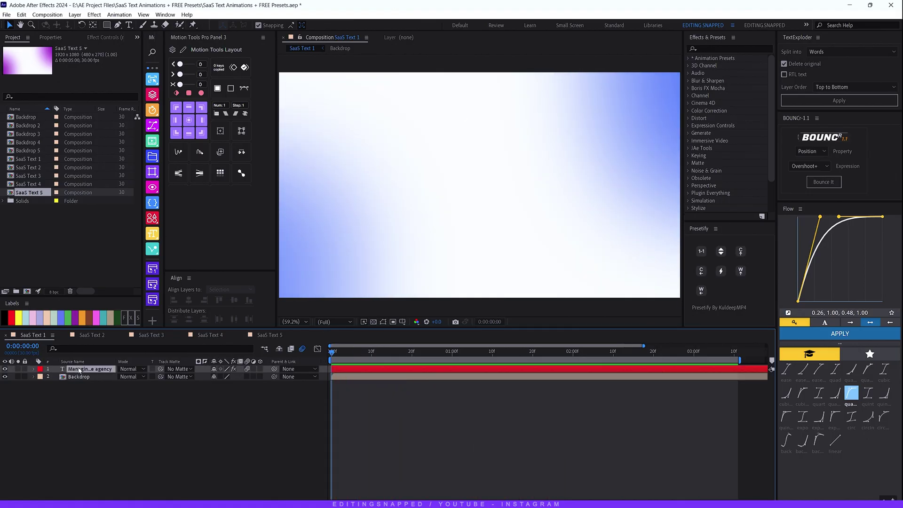
left_click(34, 369)
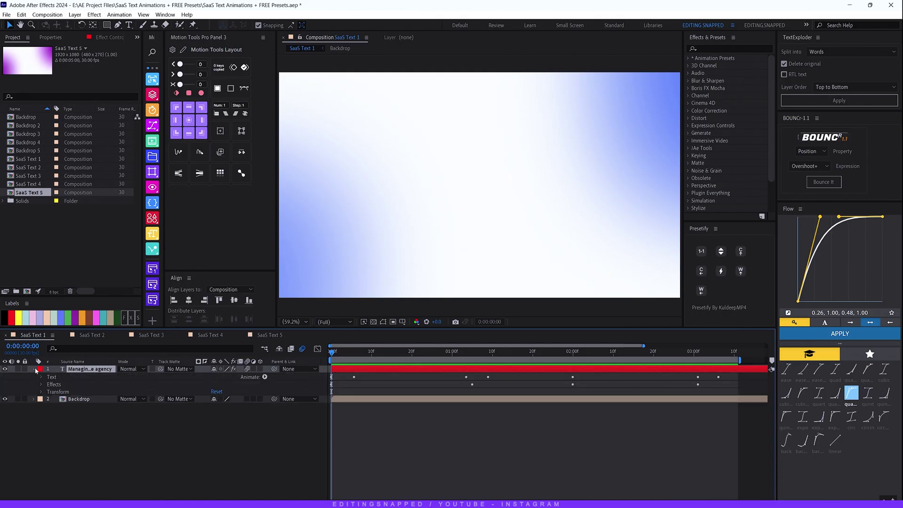
left_click(40, 377)
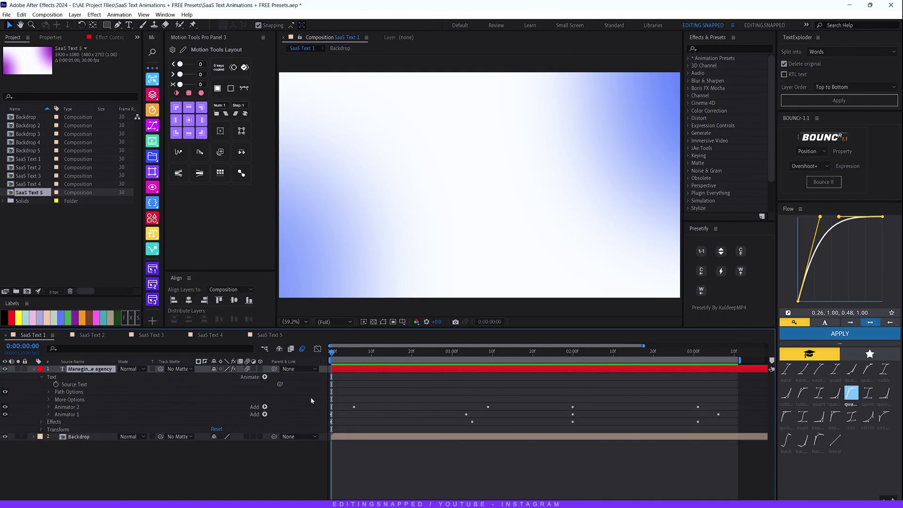
left_click(264, 376)
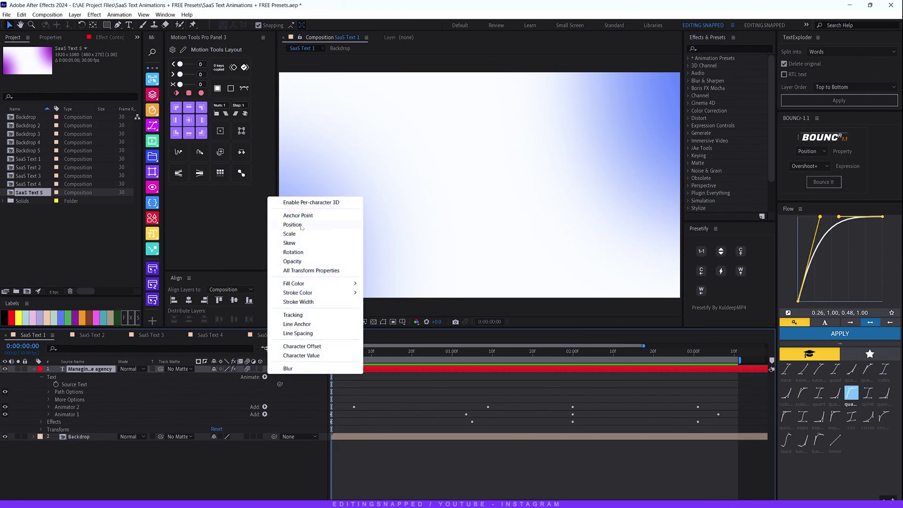
left_click(162, 417)
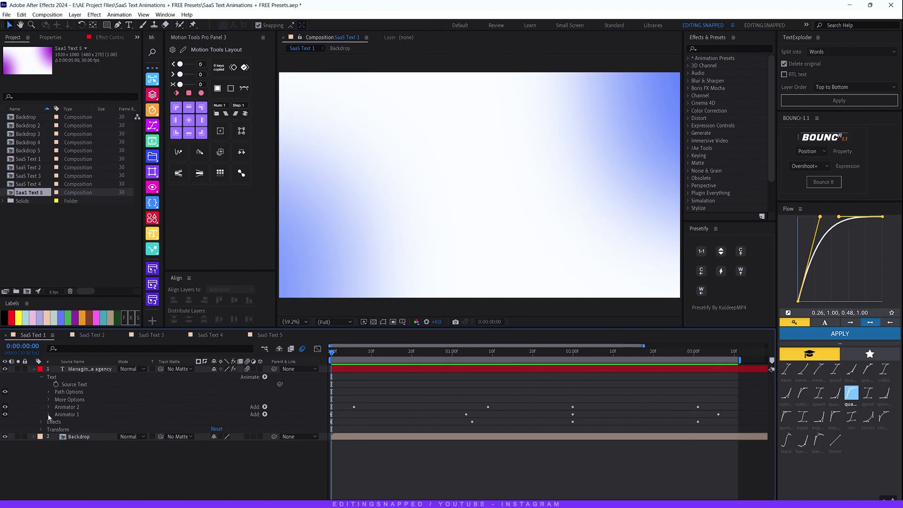
Step: Examine Animator 1's position, opacity and blur along with its range selector's offset keyframes and advanced settings
left_click(49, 415)
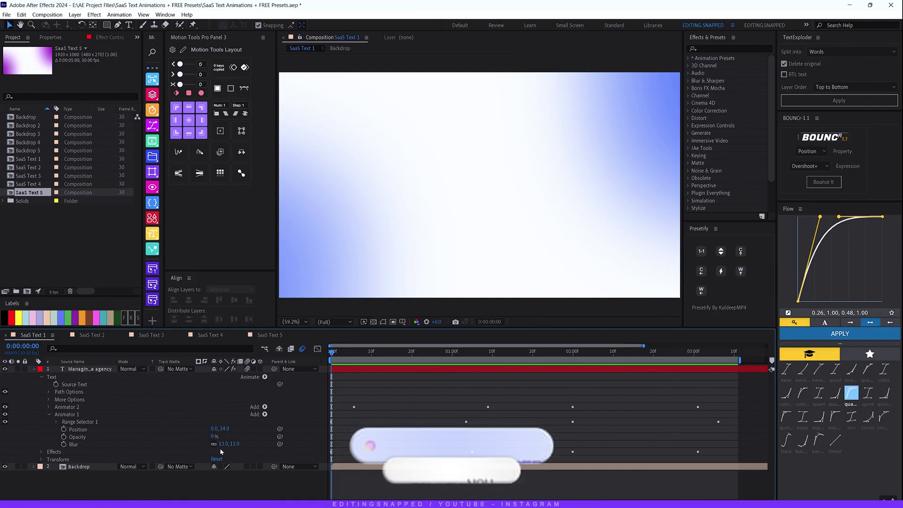
left_click(57, 423)
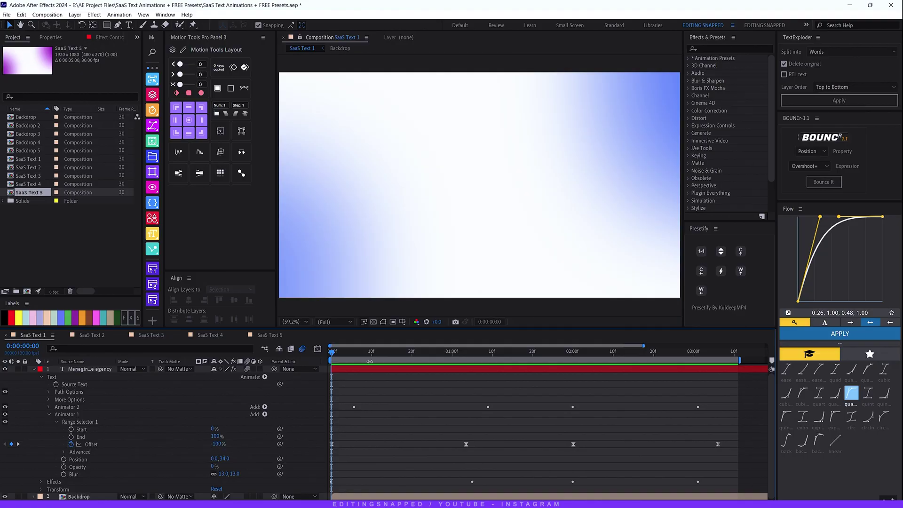
left_click(65, 453)
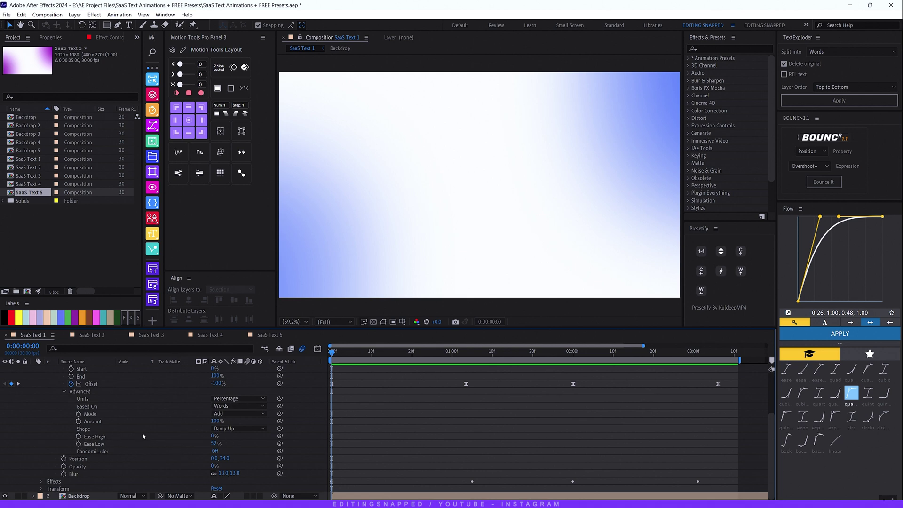
scroll(153, 442, "up", 3)
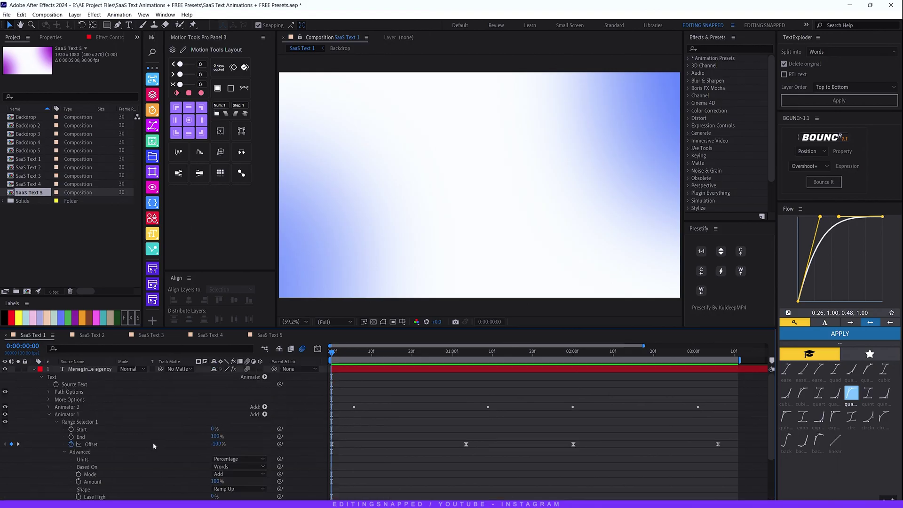
left_click(49, 415)
Step: Expand Animator 2 to inspect its fill color and review the animatable text properties
left_click(49, 407)
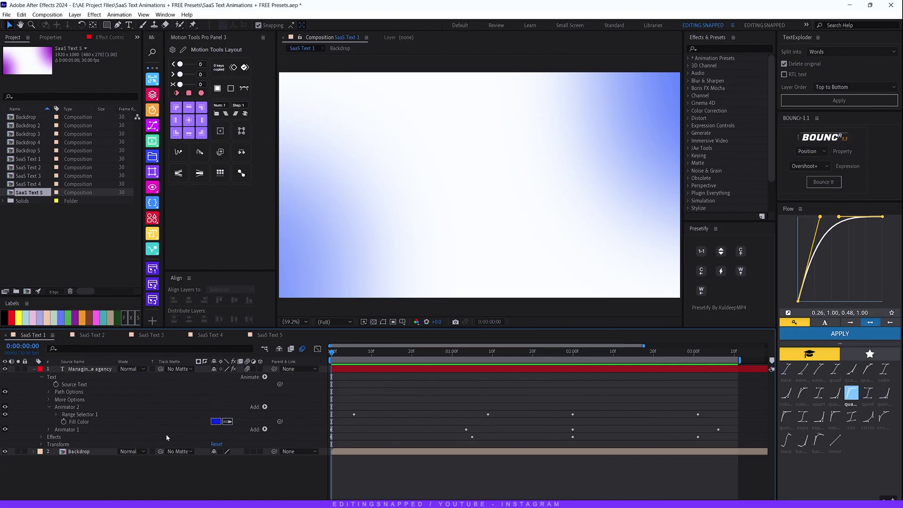
left_click(265, 377)
mouse_move(329, 293)
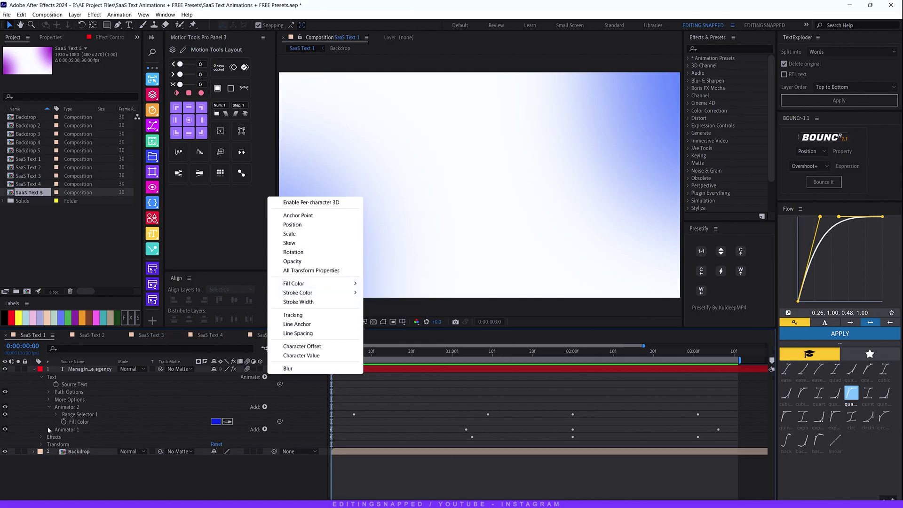
left_click(218, 424)
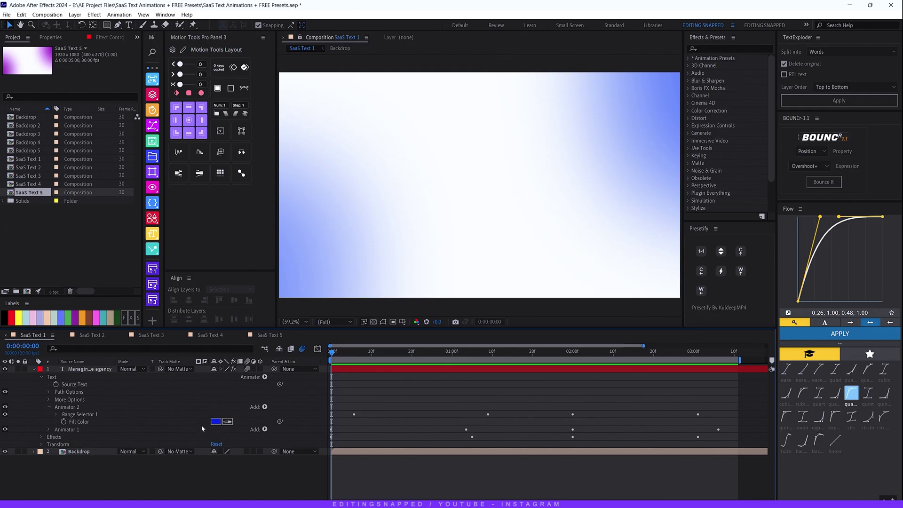
Step: Examine Animator 2's range selector offset keyframes and advanced settings, including the Based On choices
left_click(57, 415)
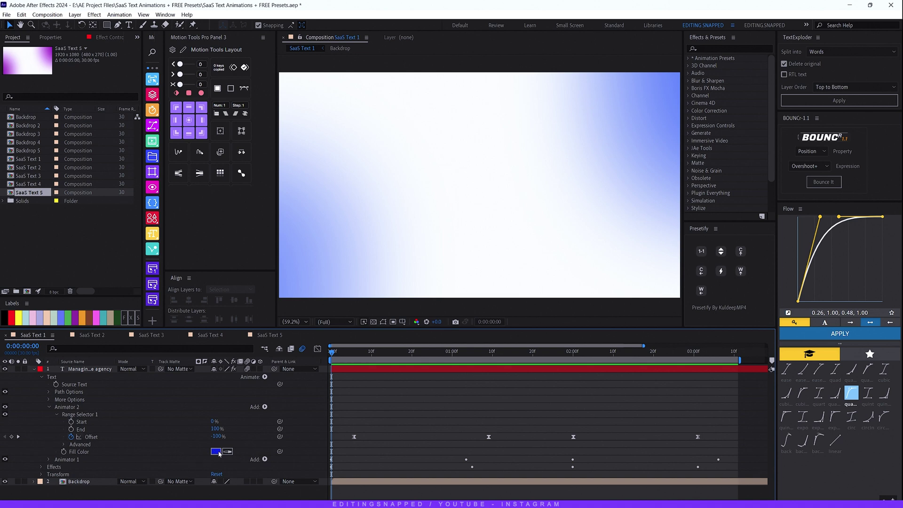
left_click(63, 445)
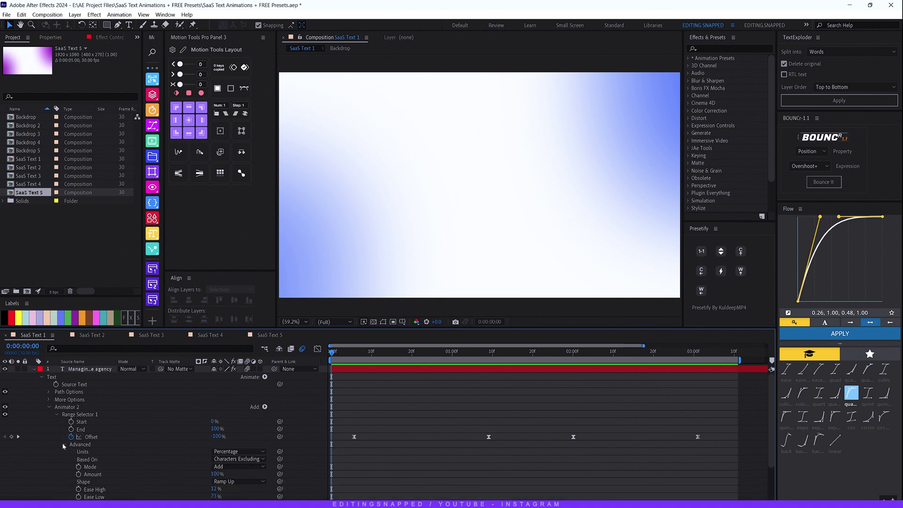
scroll(140, 448, "down", 2)
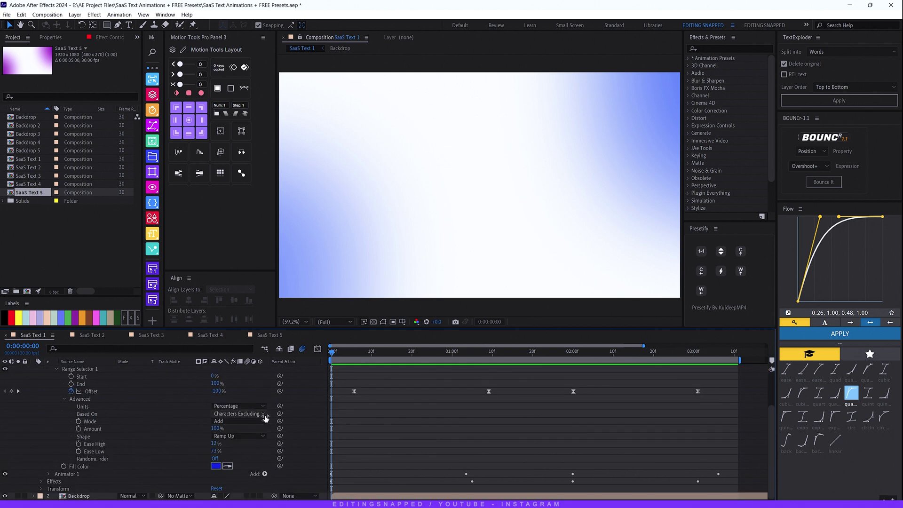
left_click(249, 414)
left_click(232, 431)
scroll(119, 392, "up", 2)
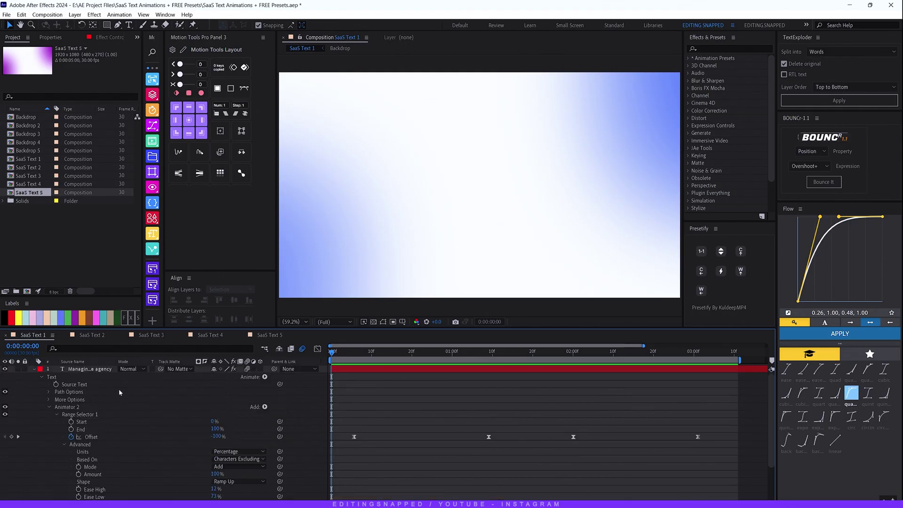
Step: Collapse the headline layer's properties and preview the SaaS Text 1 animation
left_click(79, 370)
key("u")
key("u")
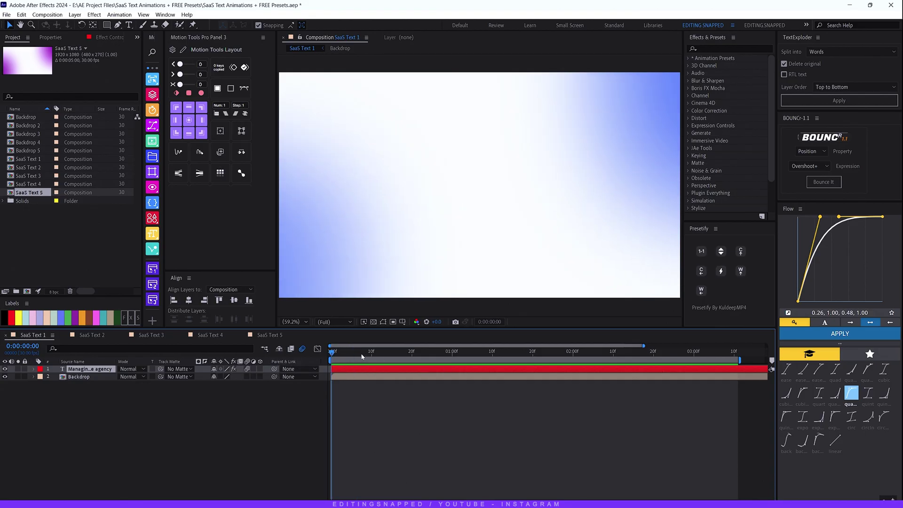
key("space")
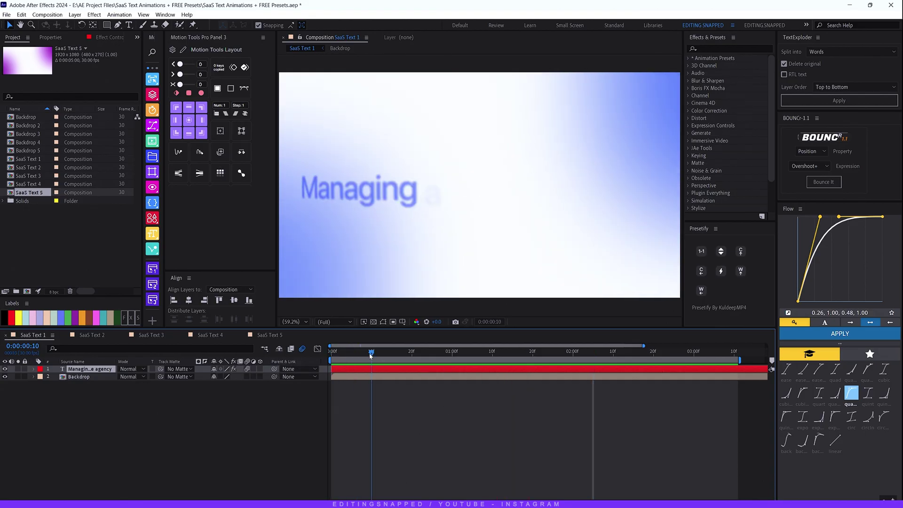
key("space")
Step: Inspect the headline layer's Warp effect, checking its Bend keyframing and FishEye warp style
key("F3")
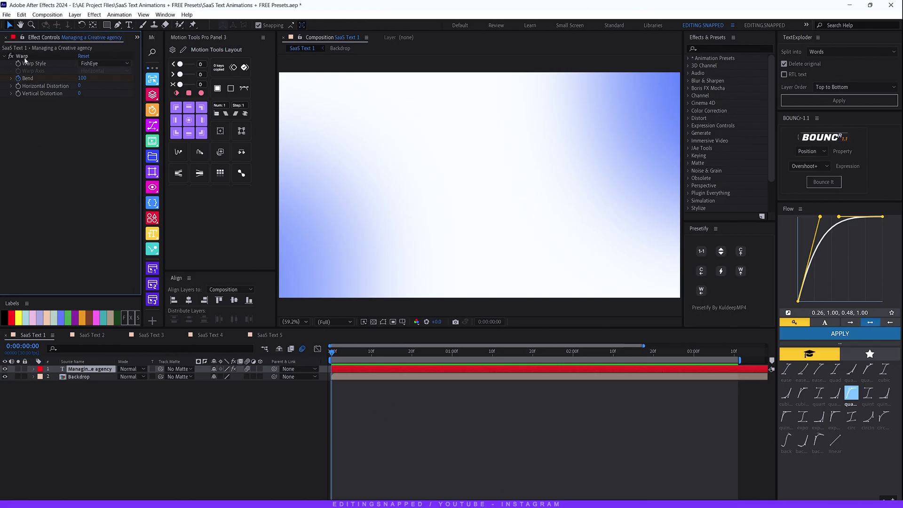
left_click(353, 353)
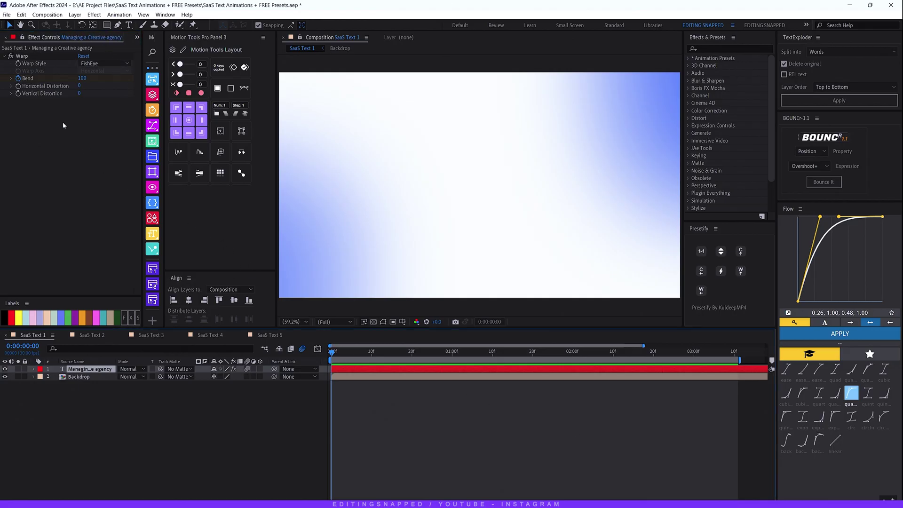
left_click(18, 79)
left_click(583, 353)
left_click_drag(582, 355, 335, 355)
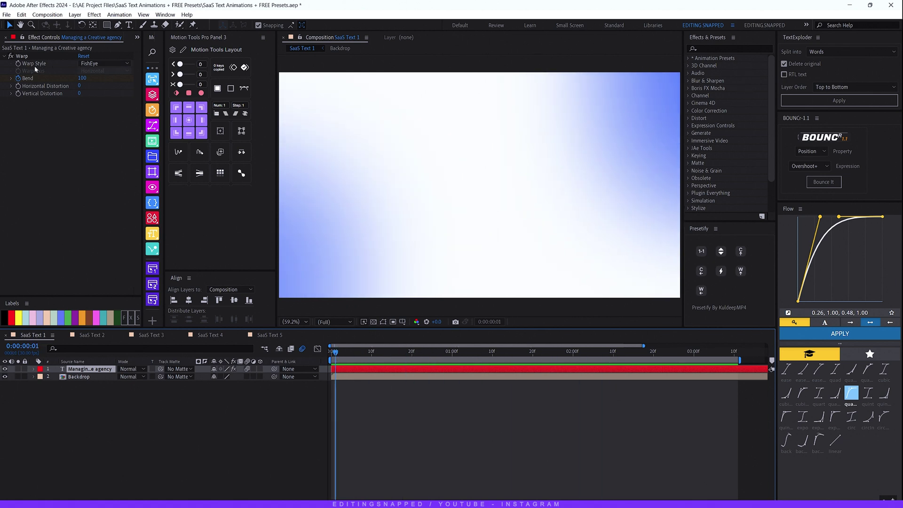
left_click(96, 70)
left_click(110, 173)
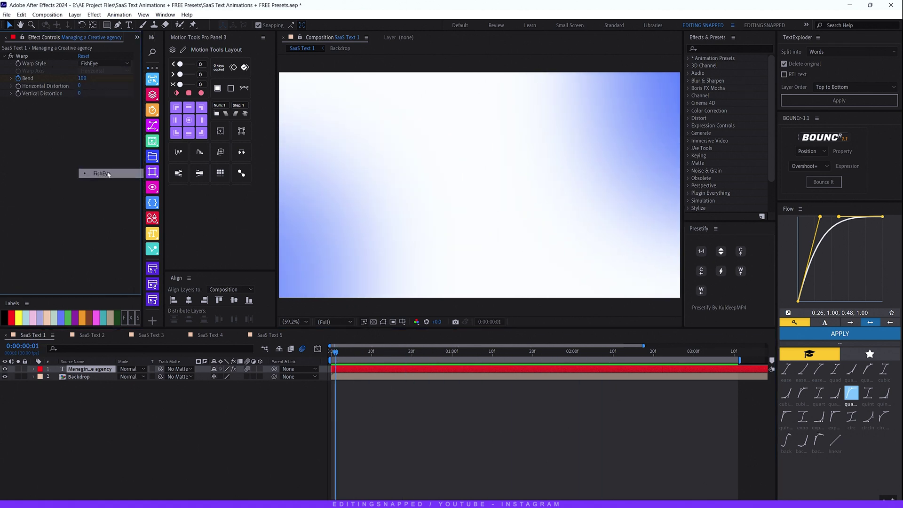
Step: Replay the SaaS Text 1 animation from the first frame to check the warped text reveal
left_click_drag(335, 356, 422, 360)
key("space")
key("Home")
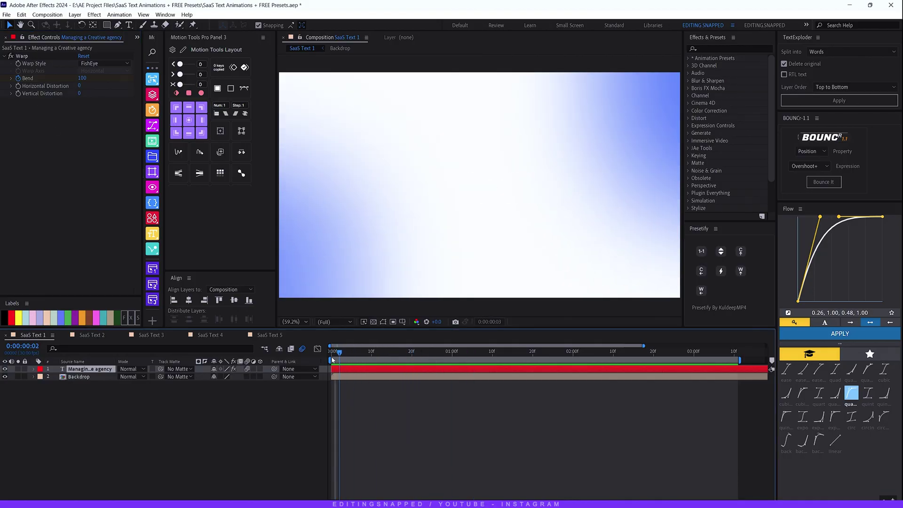
key("space")
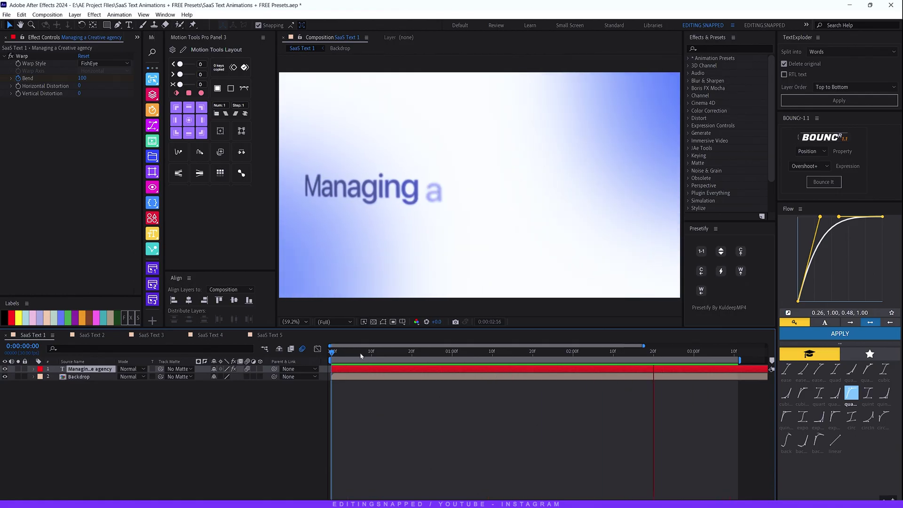
key("space")
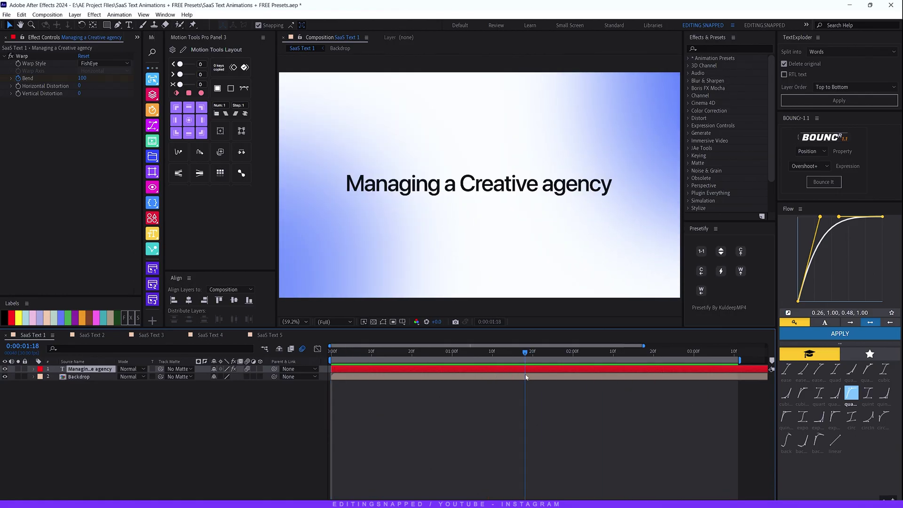
Step: Open the SaaS Text 2 composition at 0:00:00:08 and examine the headline layer's text animators and cursor effects
left_click(92, 335)
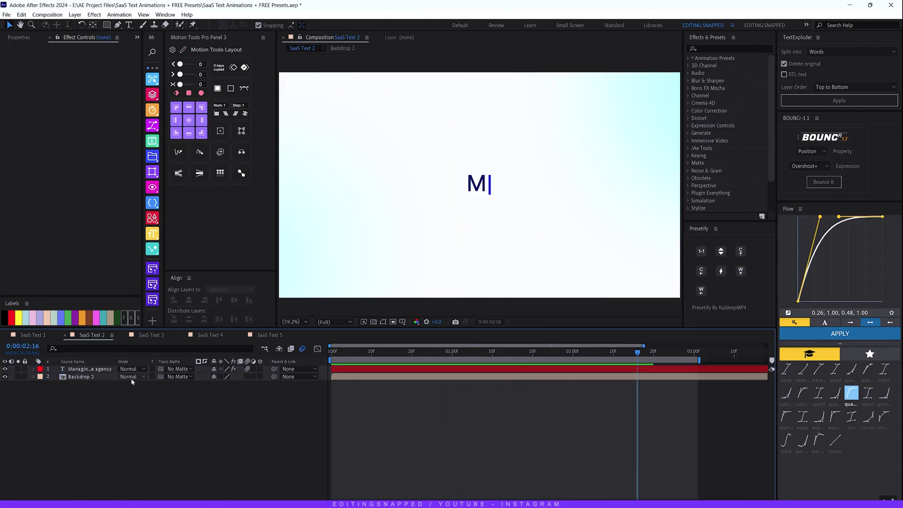
left_click(69, 377)
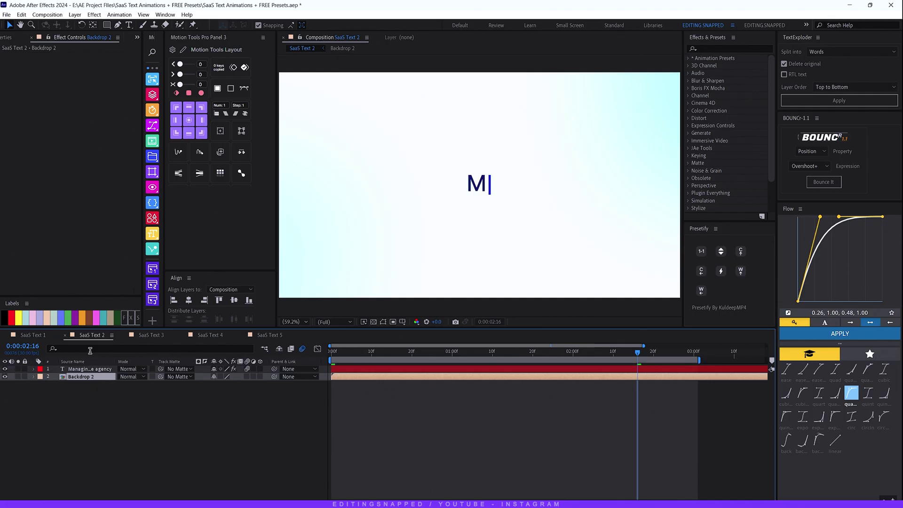
left_click(364, 351)
left_click(71, 369)
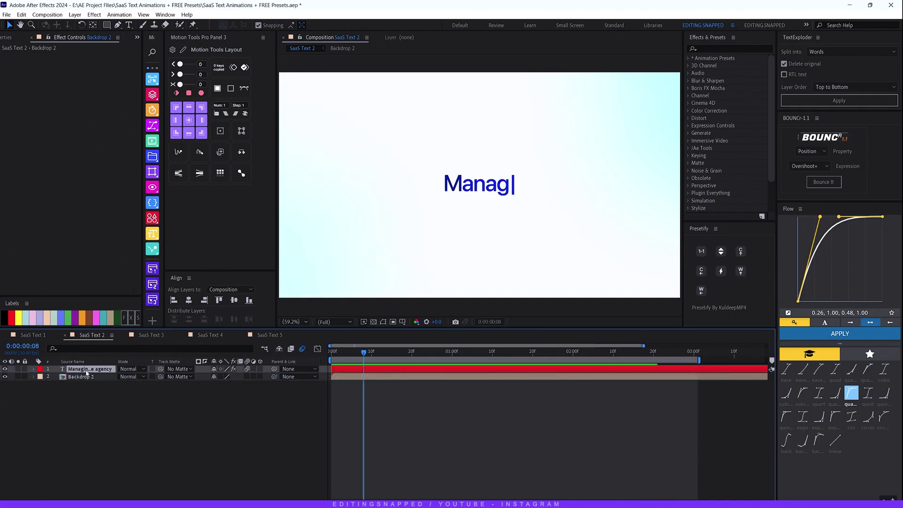
left_click(34, 369)
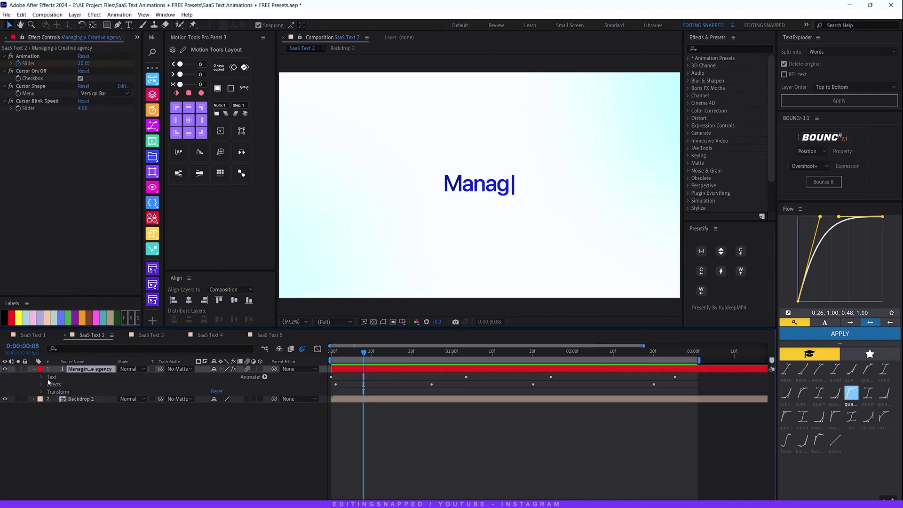
left_click(41, 377)
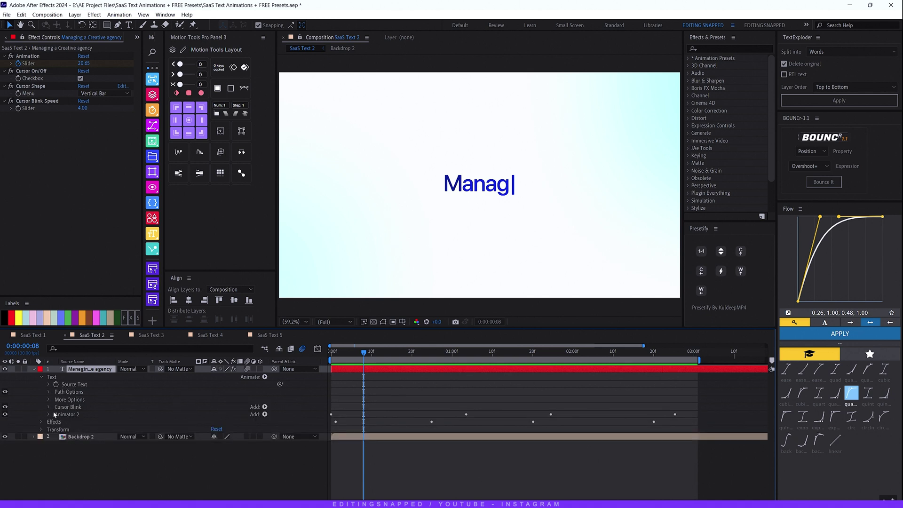
left_click(42, 422)
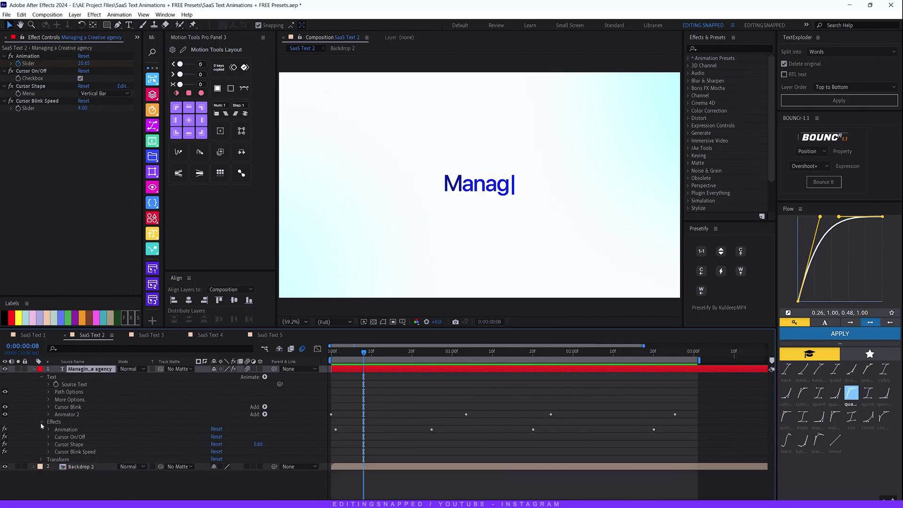
left_click(71, 414)
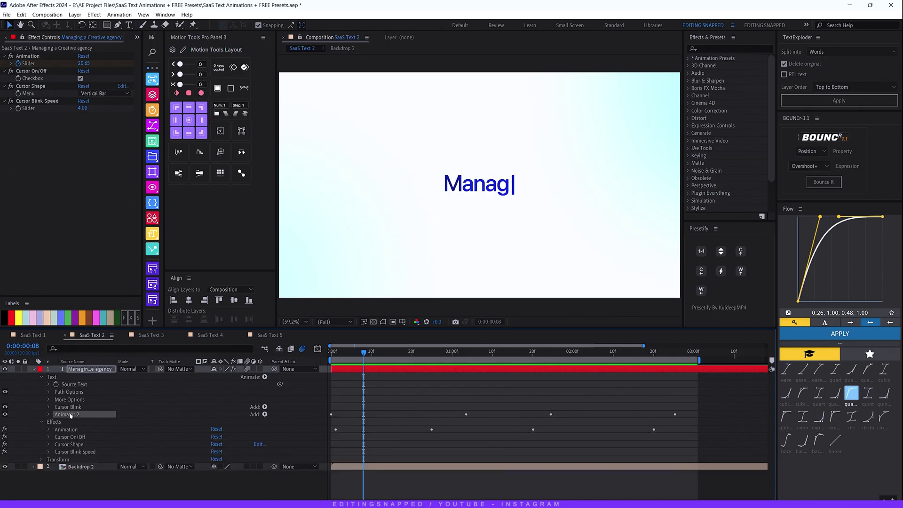
Step: Search the effects and presets for "type" to locate the Blinking Cursor Typewriter Console preset for the headline layer
left_click(85, 370)
key("ctrl+space")
type("type")
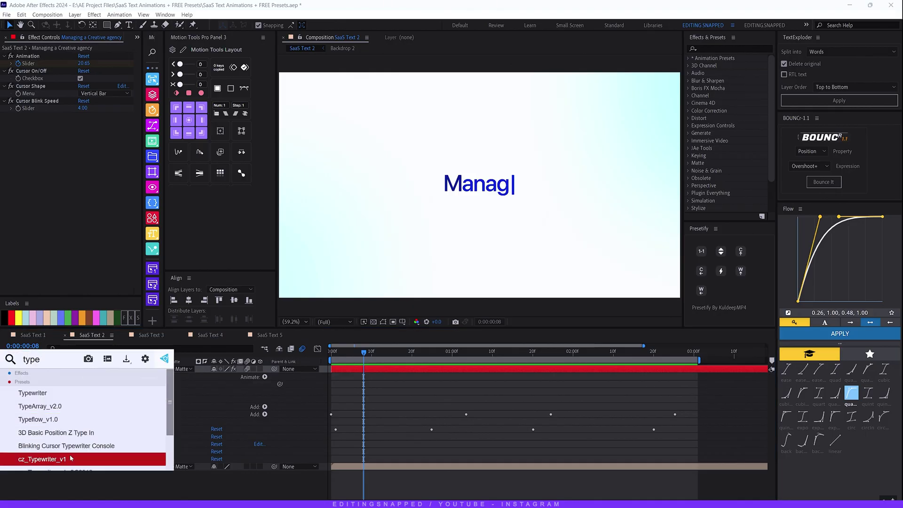
left_click(125, 447)
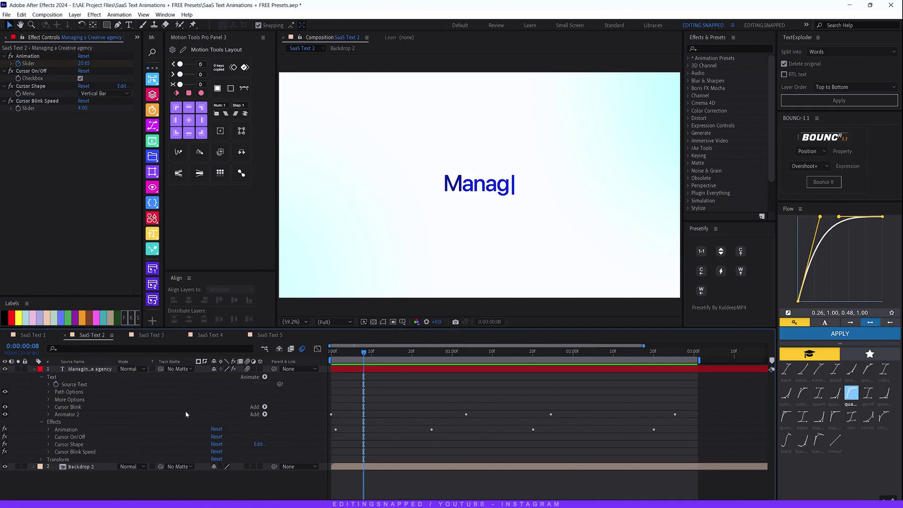
Step: Return SaaS Text 2 to the first frame and examine the headline's Animator 2 and the Fill Color option for text animators
left_click_drag(363, 352, 332, 352)
left_click(69, 414)
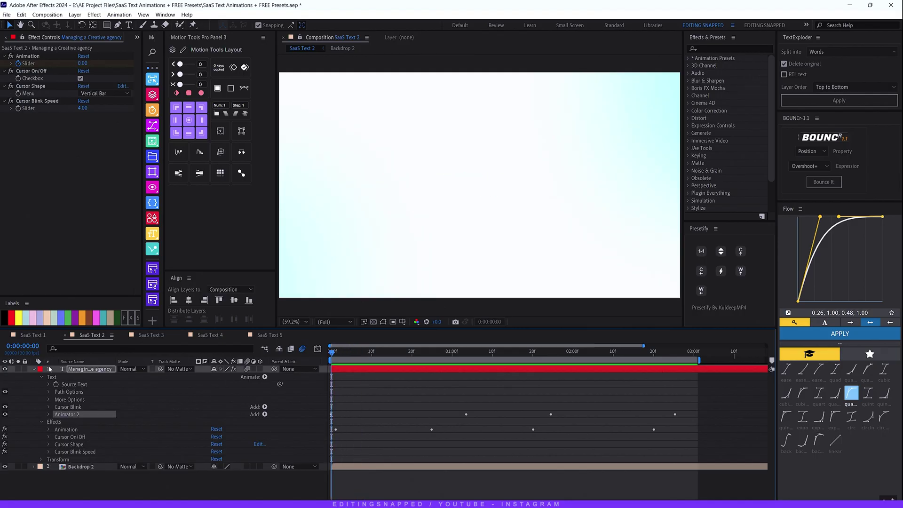
left_click(49, 415)
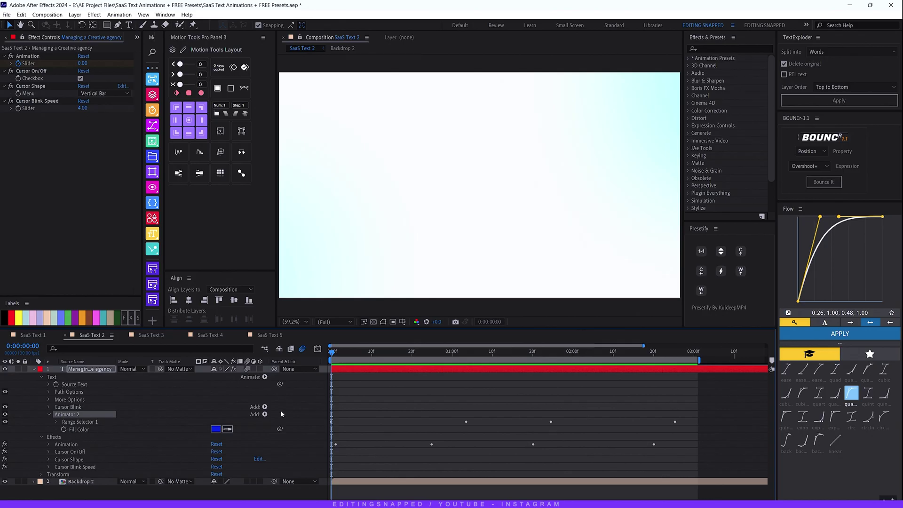
left_click(265, 378)
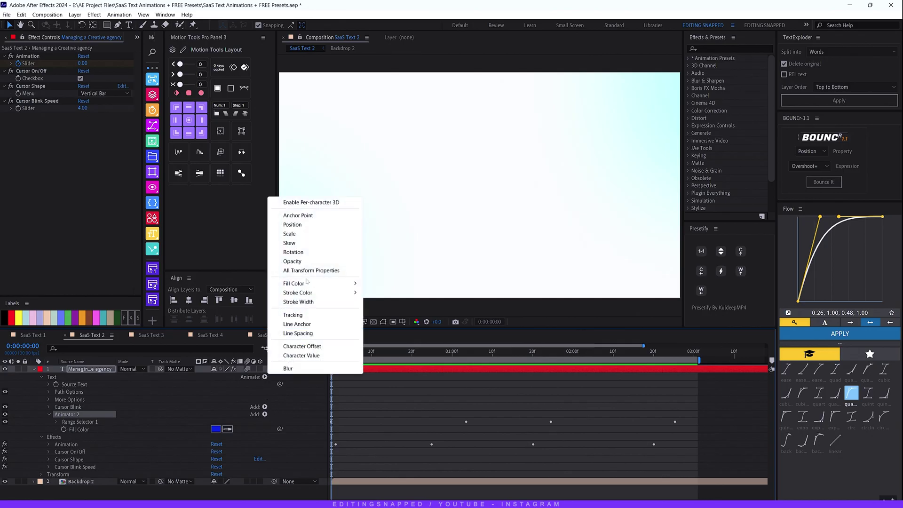
mouse_move(313, 287)
left_click(185, 430)
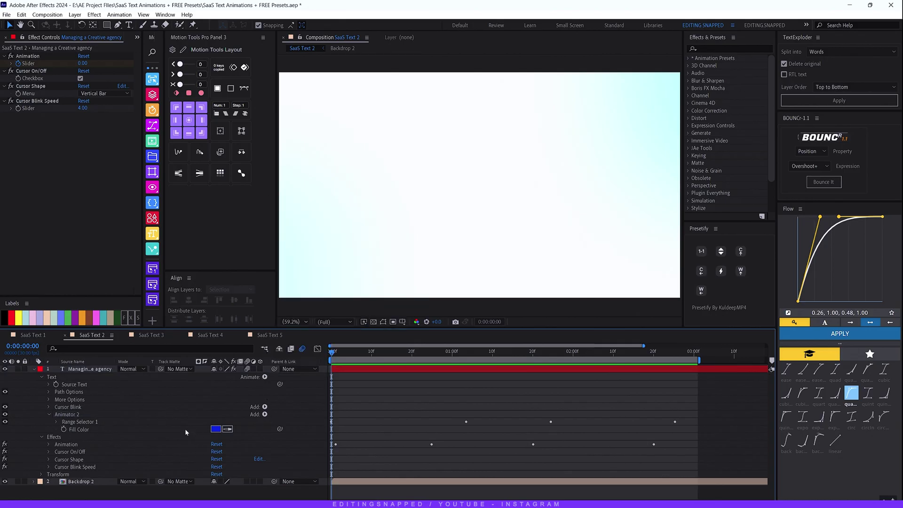
Step: Examine the Offset keyframes and advanced shape and easing settings of Animator 2's Range Selector 1
left_click(57, 421)
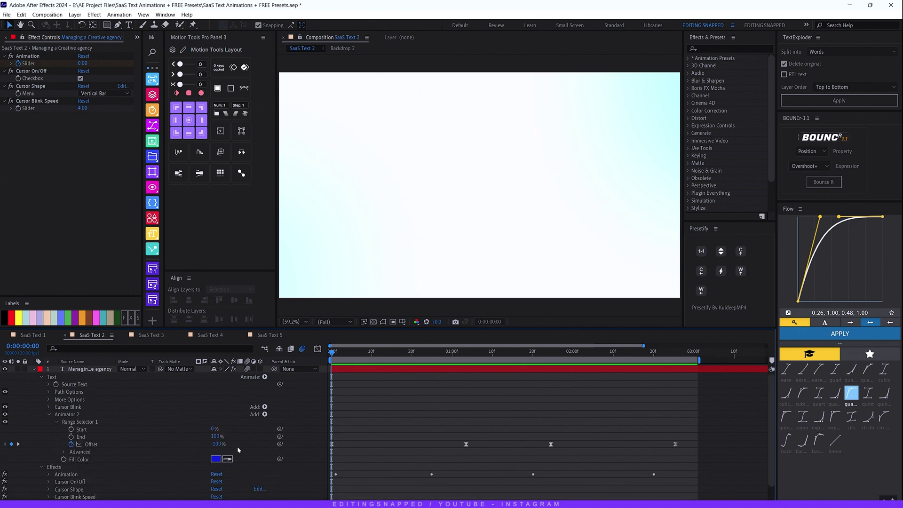
left_click(64, 452)
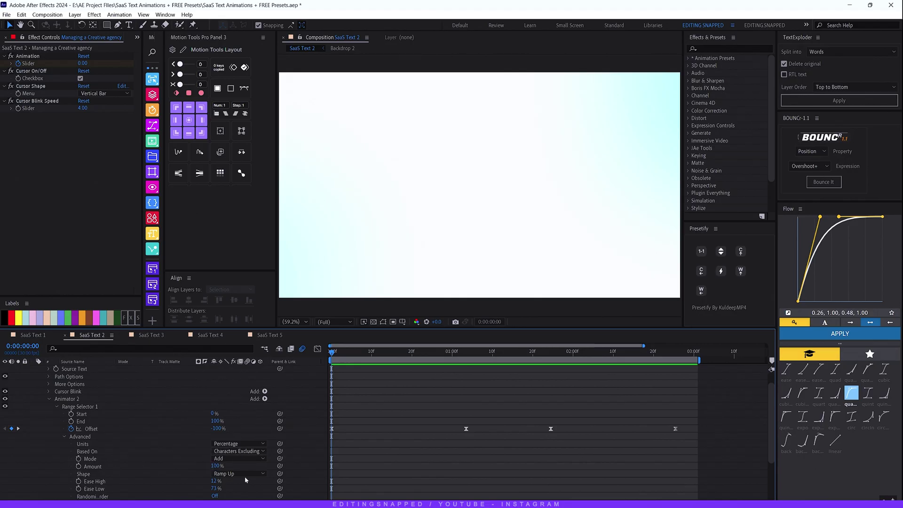
scroll(117, 445, "up", 1)
left_click(58, 423)
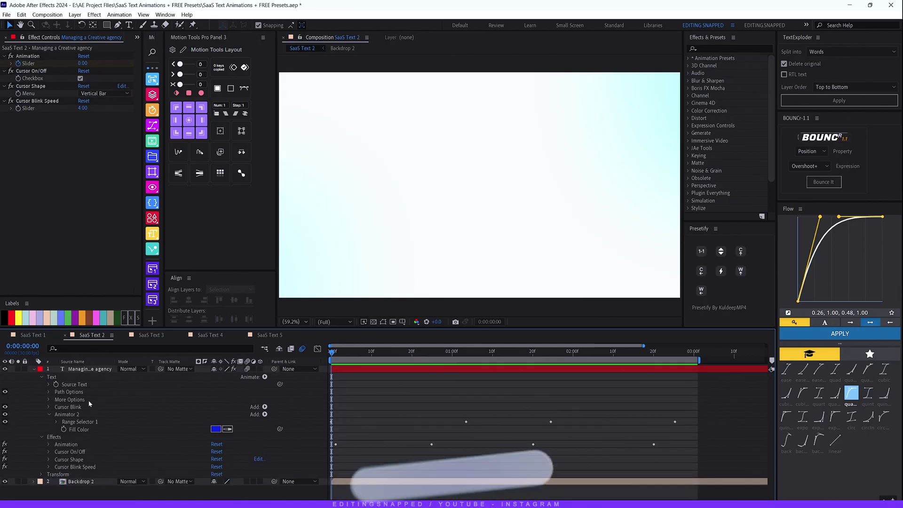
Step: Collapse the headline layer's properties and preview the SaaS Text 2 typewriter animation
left_click(95, 370)
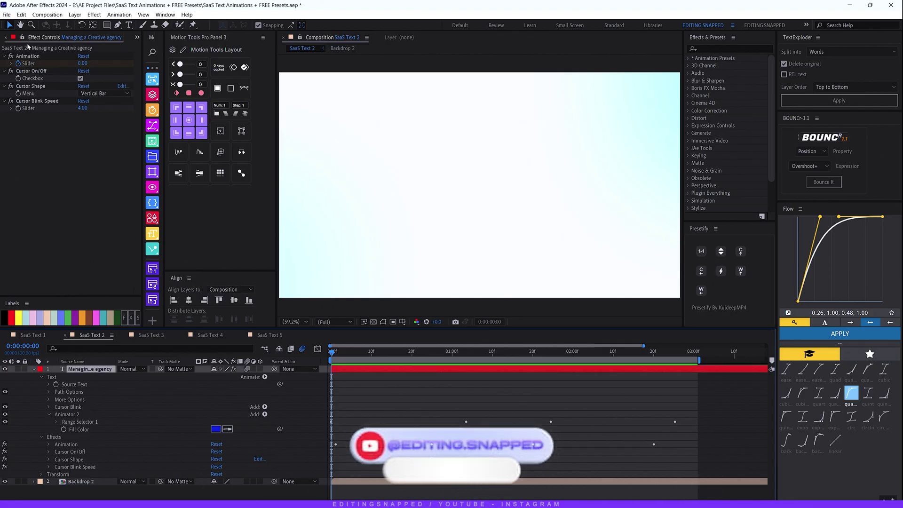
key("ctrl+grave")
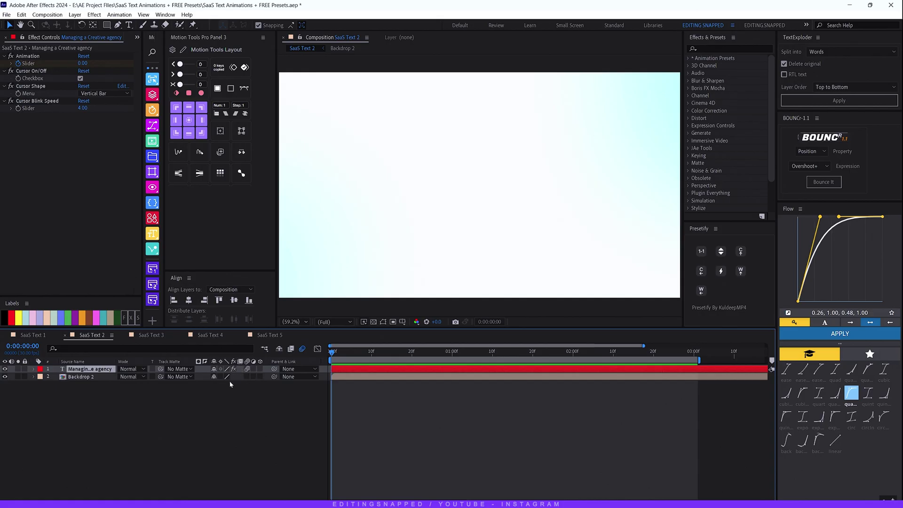
key("space")
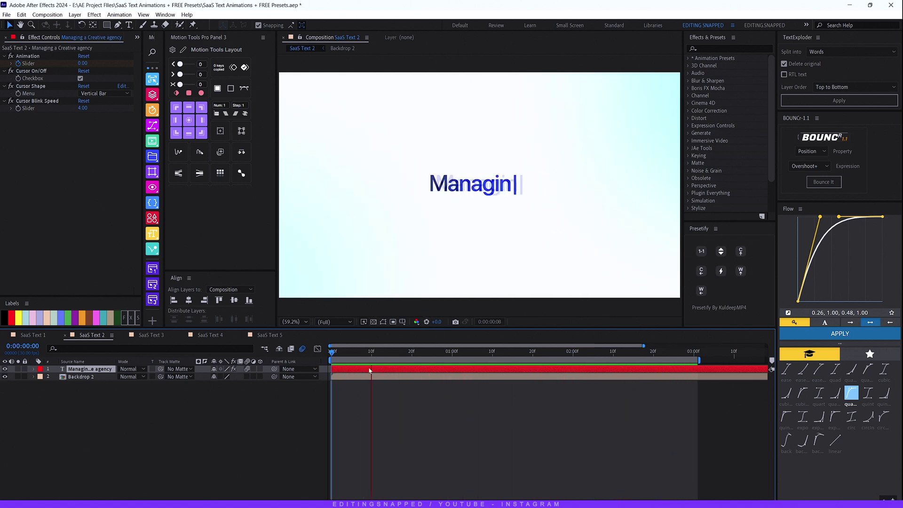
Step: Open the SaaS Text 3 composition and reveal the headline layer's text animators
left_click(149, 336)
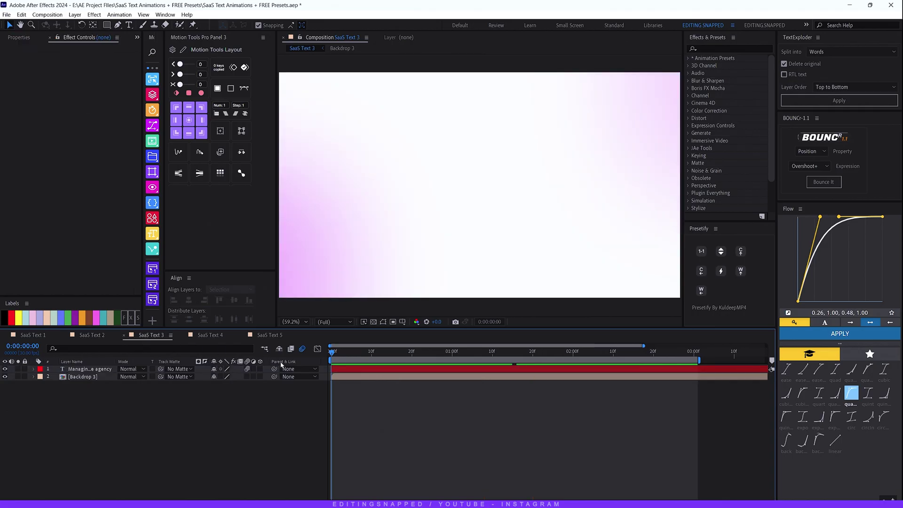
left_click(70, 369)
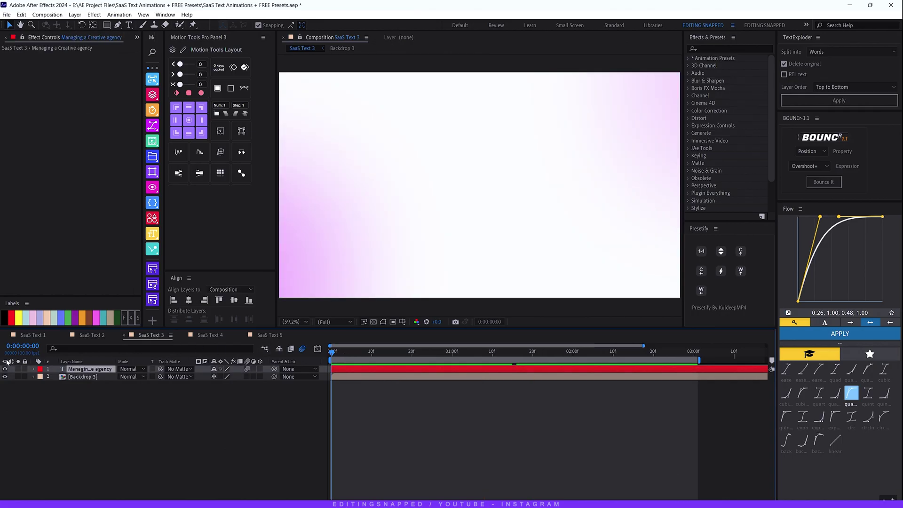
left_click(34, 370)
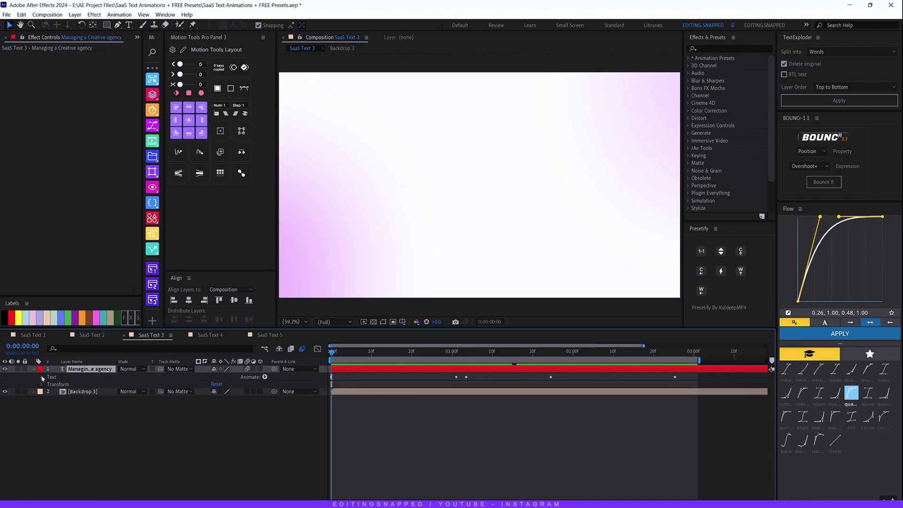
left_click(42, 377)
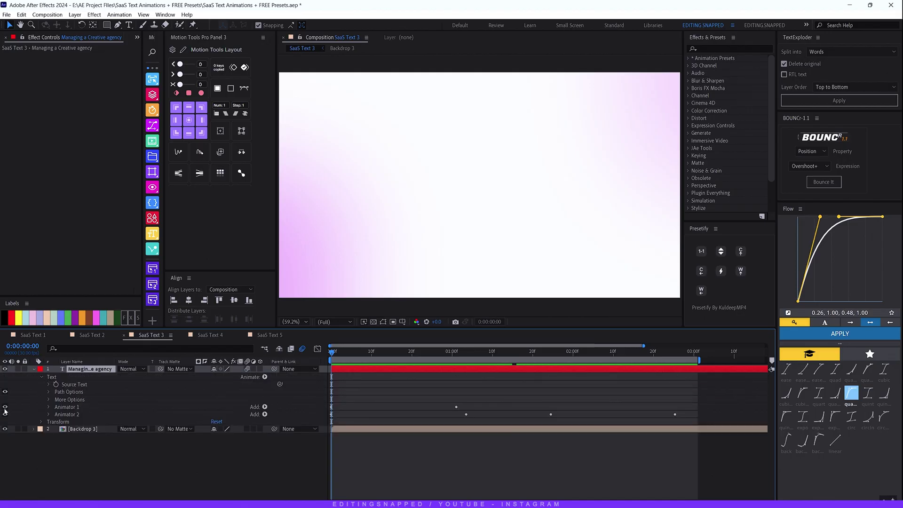
Step: Inspect Animator 2's fill color in SaaS Text 3 and the Fill Color choices available for a text animator
left_click(49, 415)
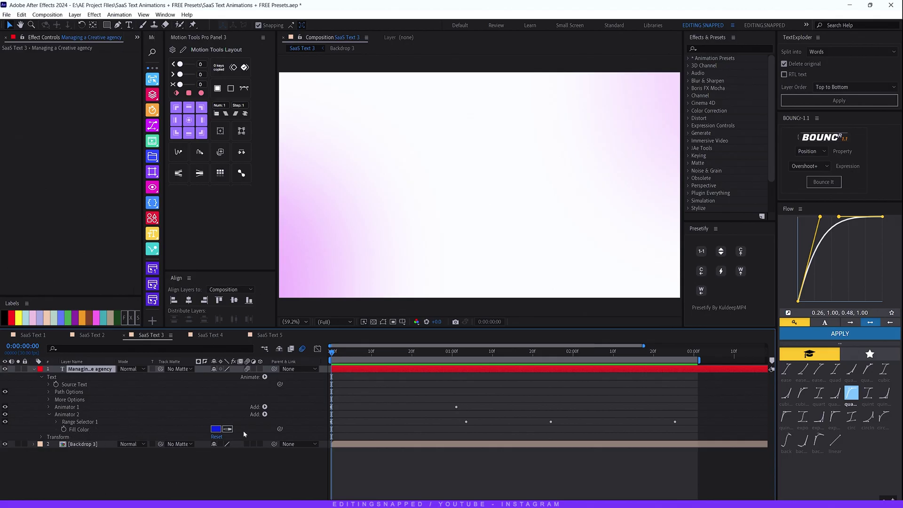
left_click(265, 377)
mouse_move(319, 286)
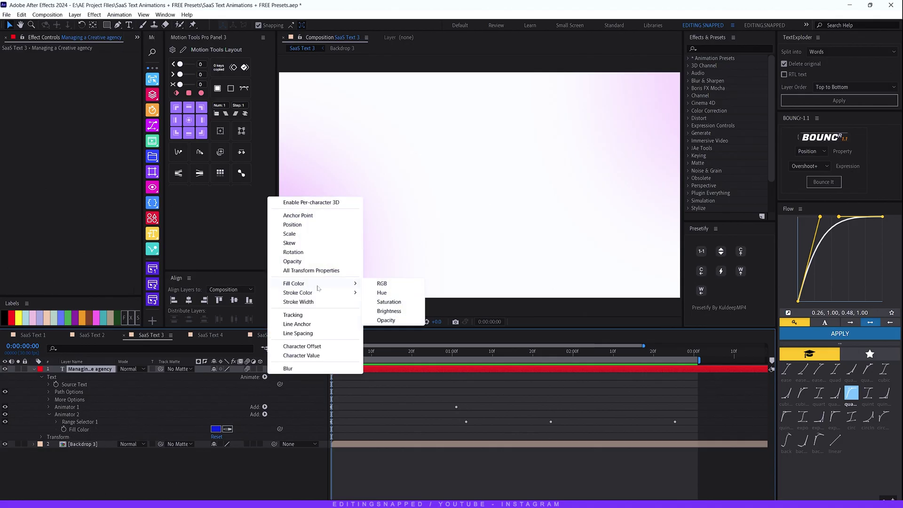
left_click(195, 404)
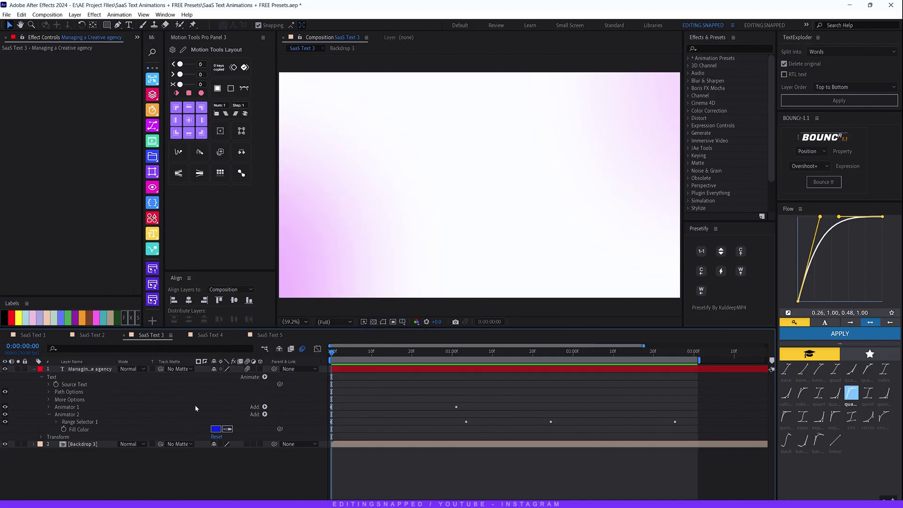
left_click(49, 414)
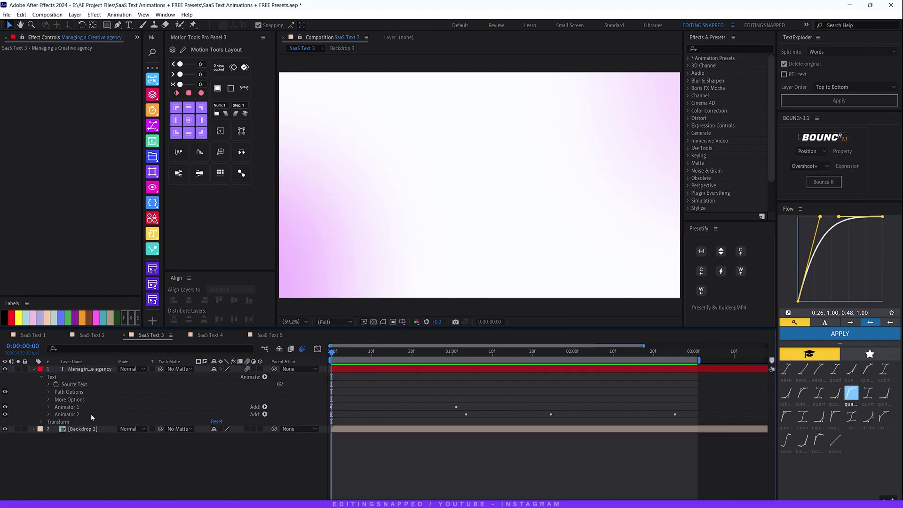
Step: Examine Animator 1's position, opacity and blur, plus its range selector's Offset keyframes and advanced shape and easing settings
left_click(49, 408)
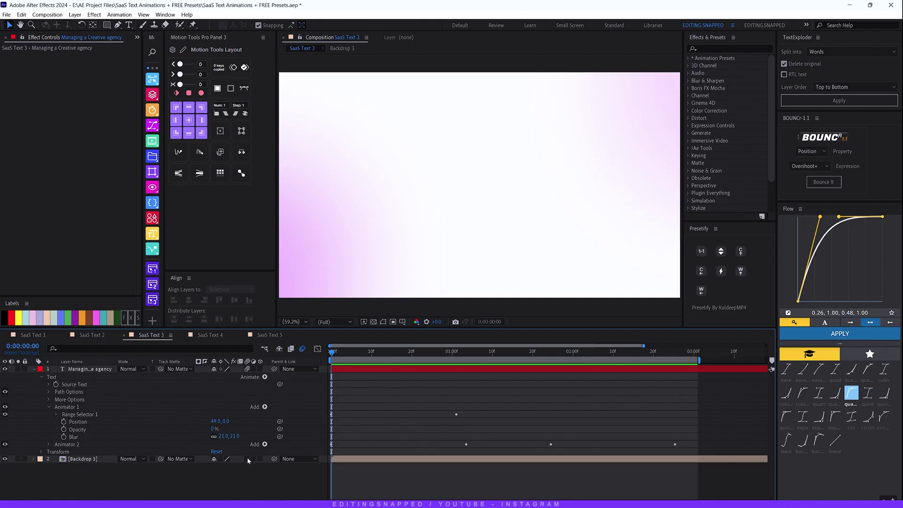
left_click(56, 414)
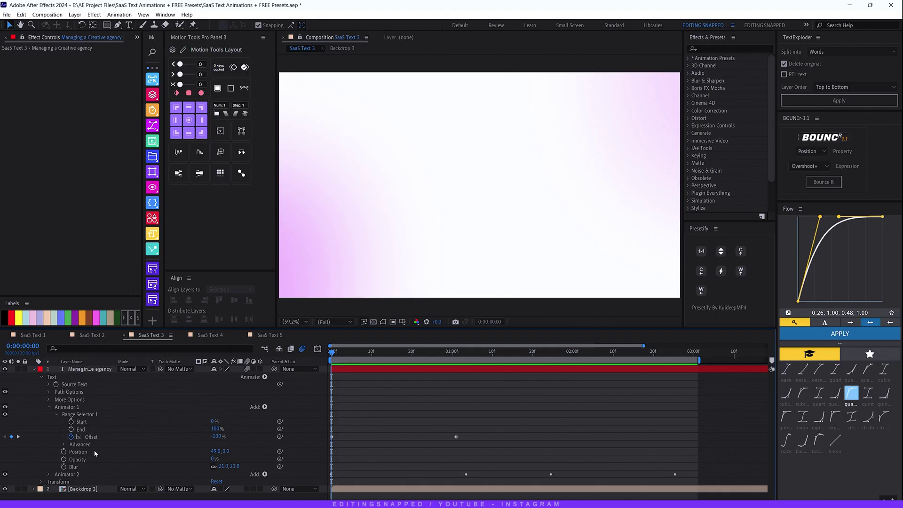
left_click(63, 445)
scroll(121, 479, "down", 3)
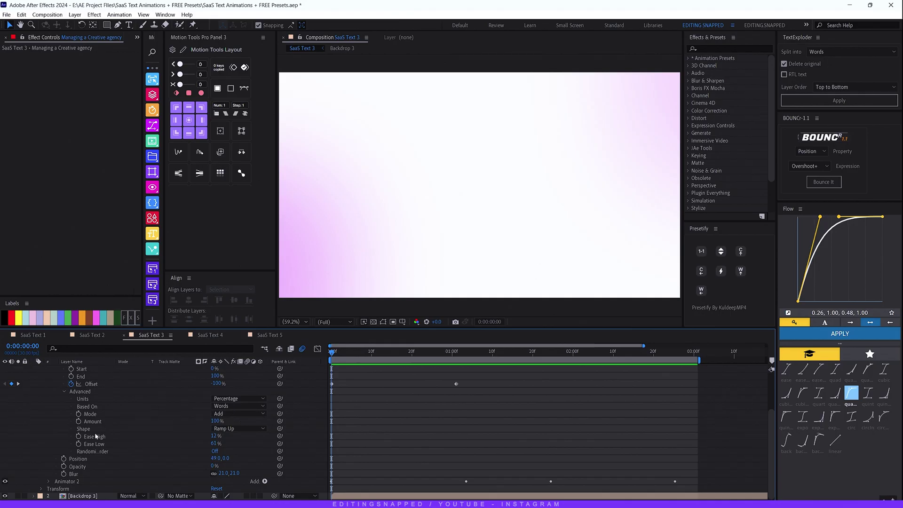
left_click(225, 429)
left_click(237, 447)
left_click(193, 445)
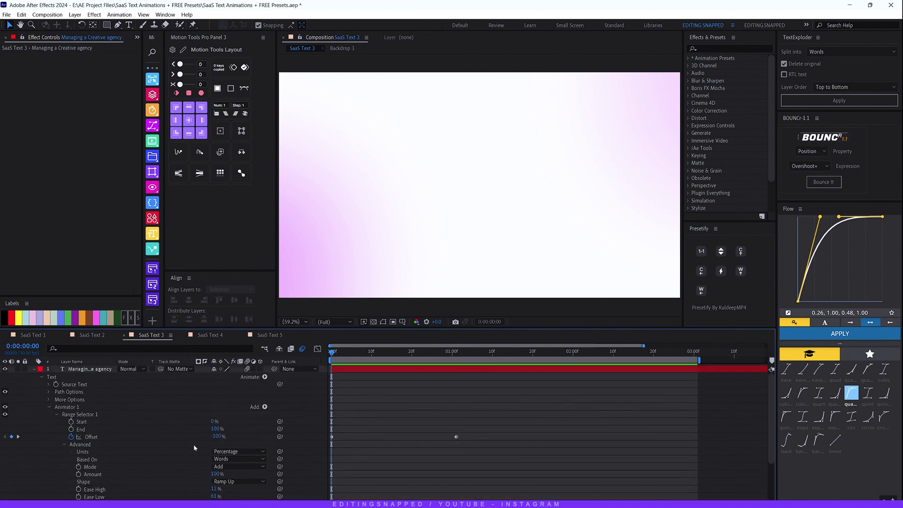
Step: Collapse the headline layer's properties and preview the SaaS Text 3 animation
key("ctrl+grave")
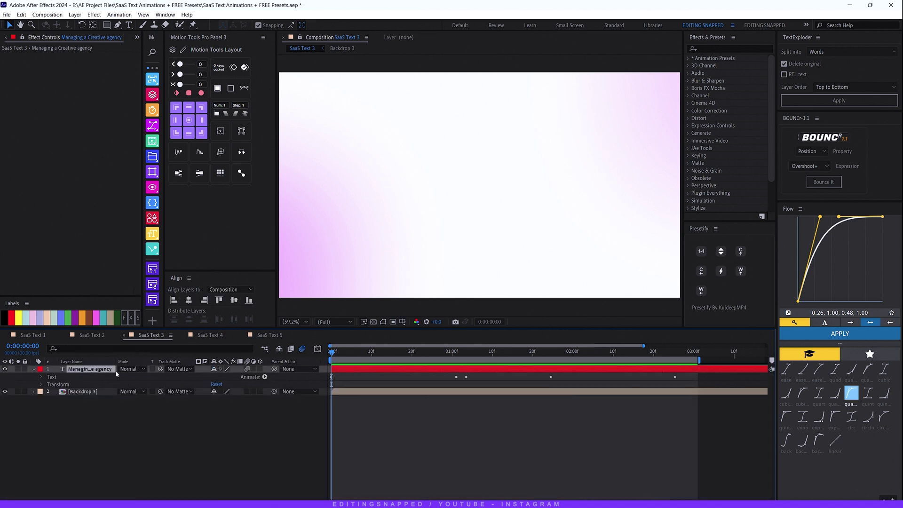
key("u")
key("u")
key("space")
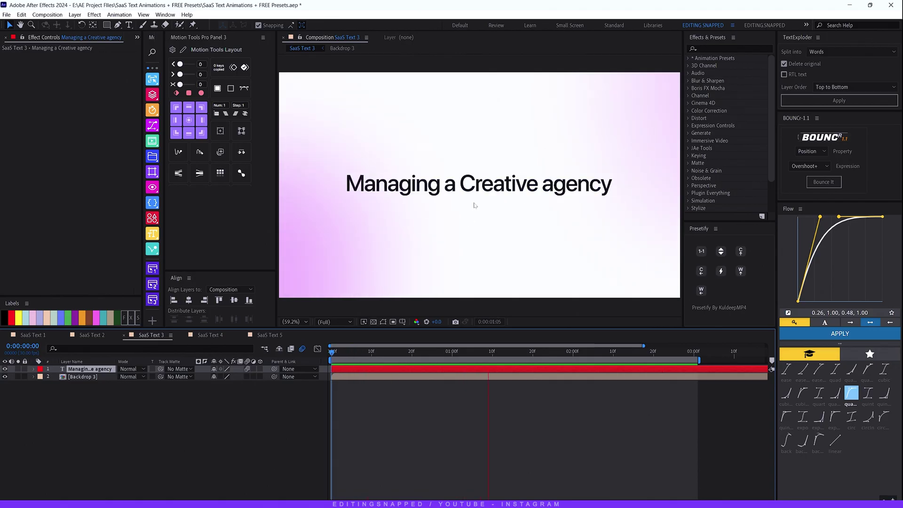
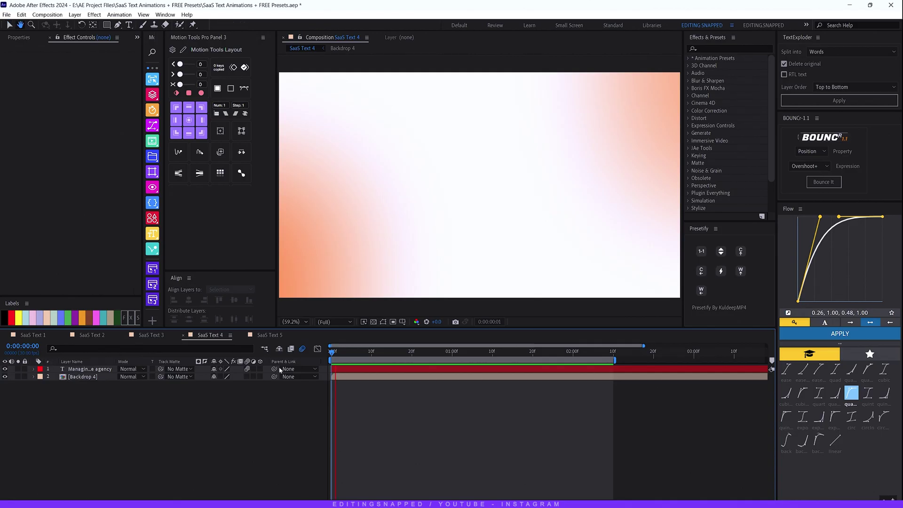
Step: Stop the SaaS Text 4 preview at 0:00:00:02 and examine the fill color in the headline layer's Animator 2
left_click(97, 362)
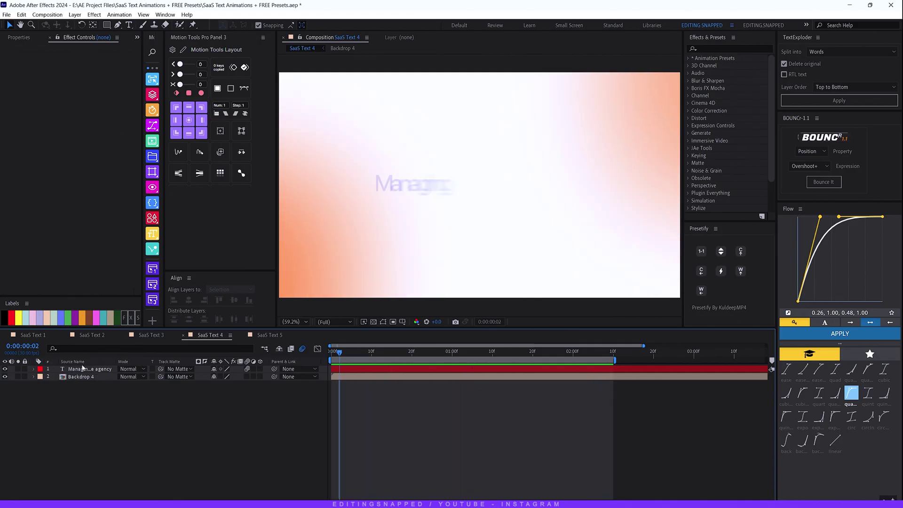
left_click(82, 369)
left_click(33, 369)
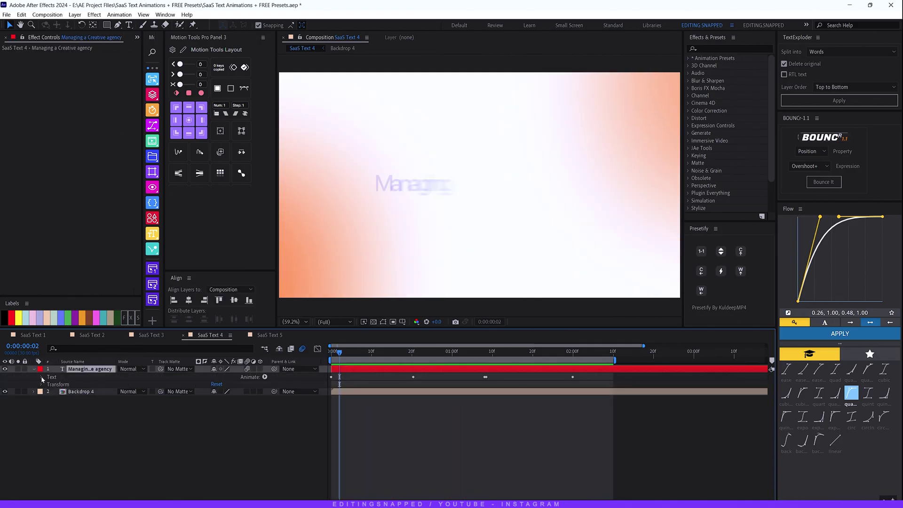
left_click(42, 378)
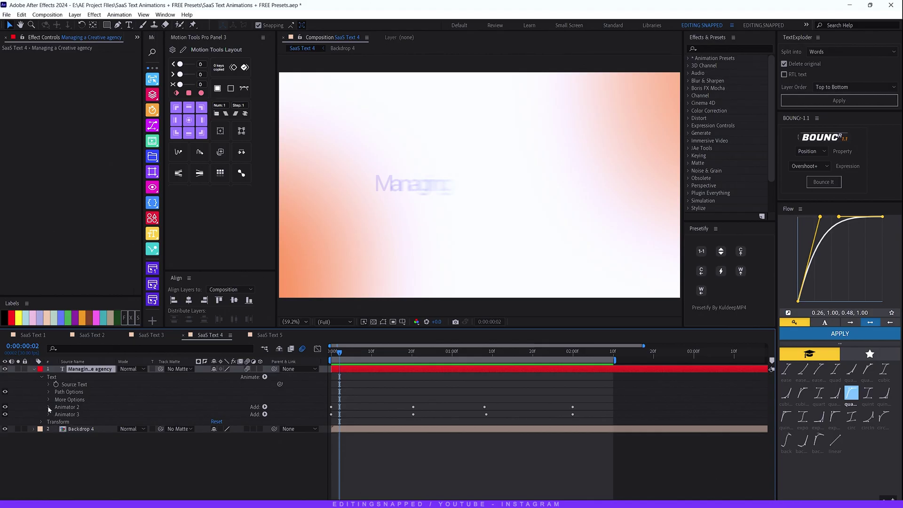
left_click(49, 407)
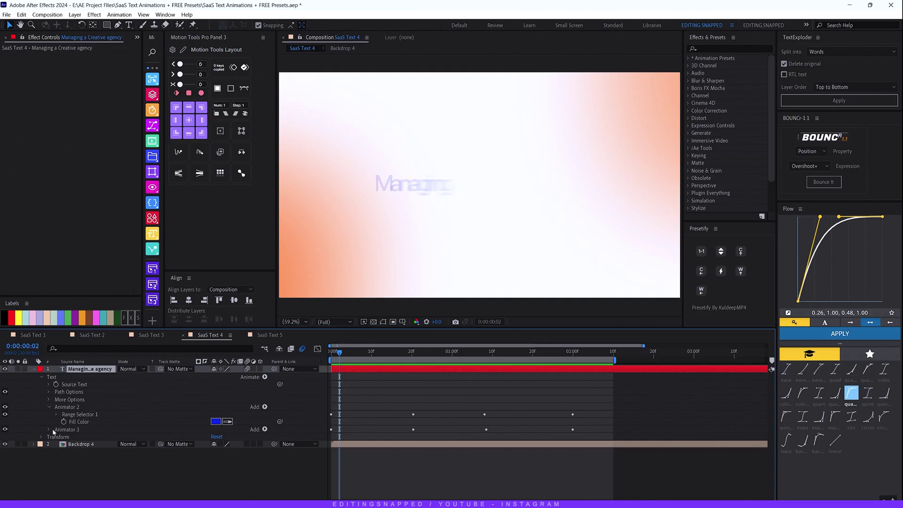
left_click(50, 408)
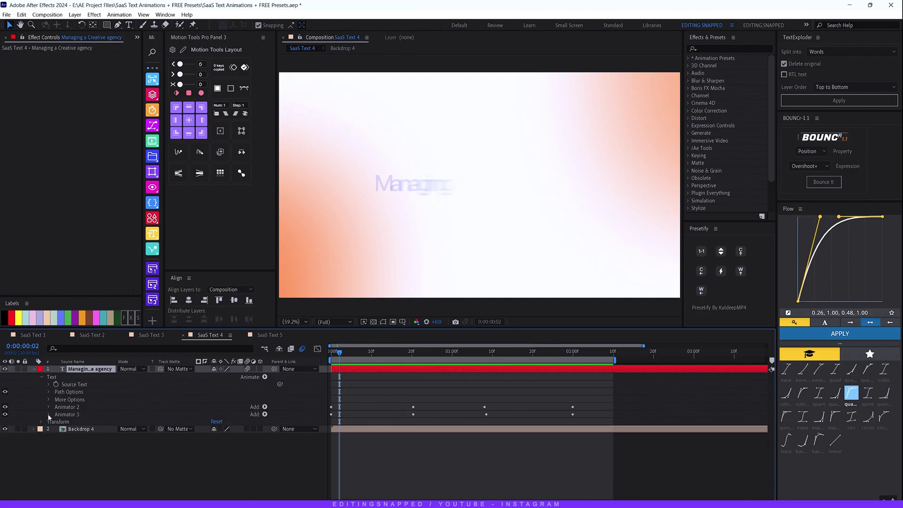
Step: Examine Animator 3's position, opacity and tracking, plus its range selector's Offset keyframes and advanced settings from the first frame
left_click(50, 415)
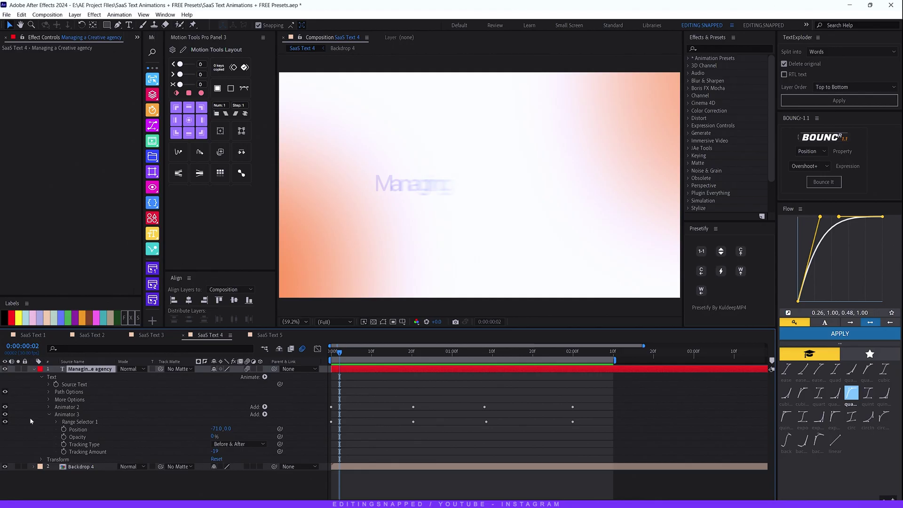
left_click(56, 422)
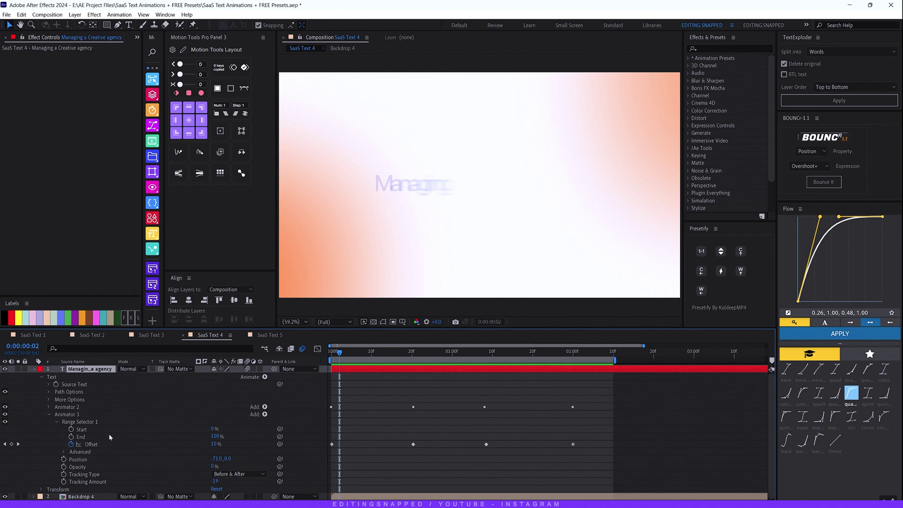
key("Home")
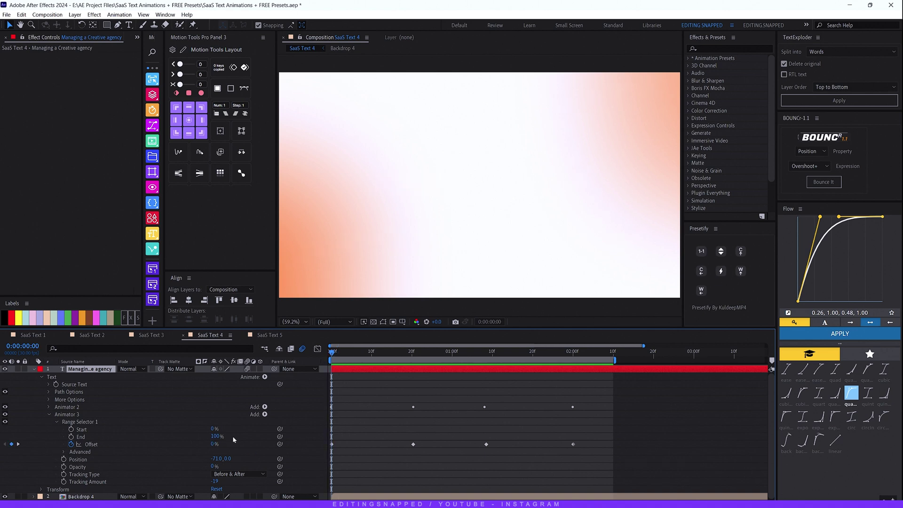
left_click(64, 453)
scroll(66, 451, "down", 1)
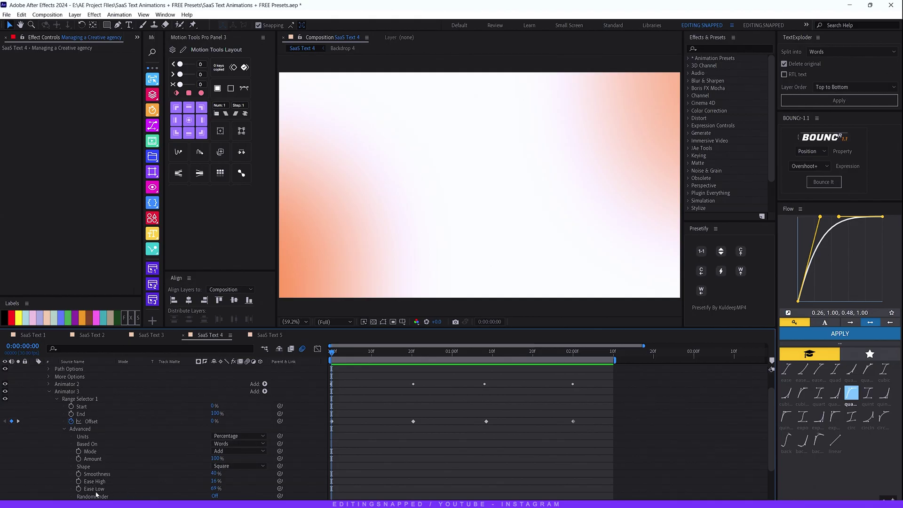
key("u")
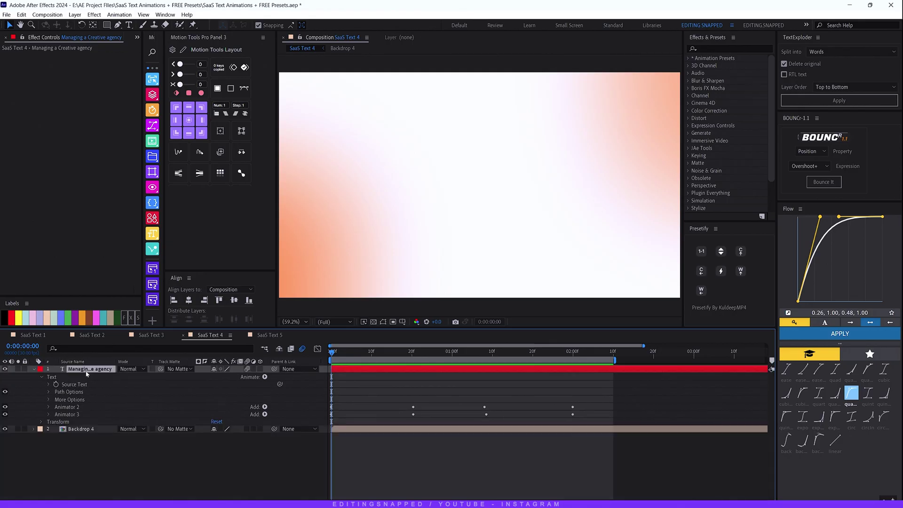
Step: Collapse the headline layer's properties and preview the SaaS Text 4 animation
key("u")
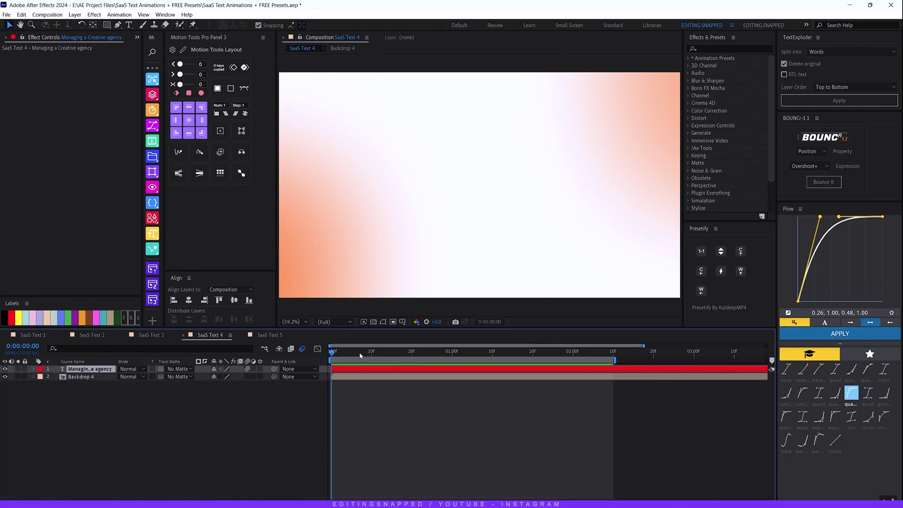
key("space")
key("space")
key("space")
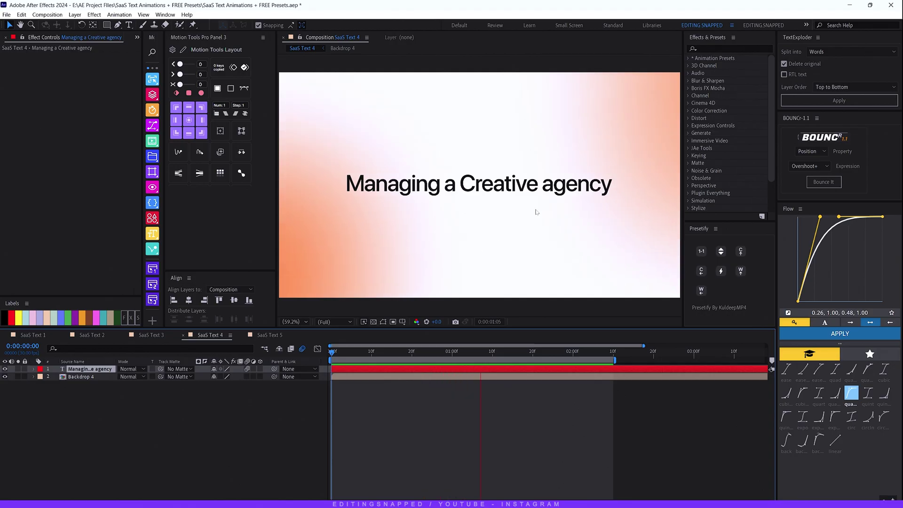
Step: Open the SaaS Text 5 composition, preview it and scrub through the two-line text's entrance up to 0:00:00:26
left_click(281, 335)
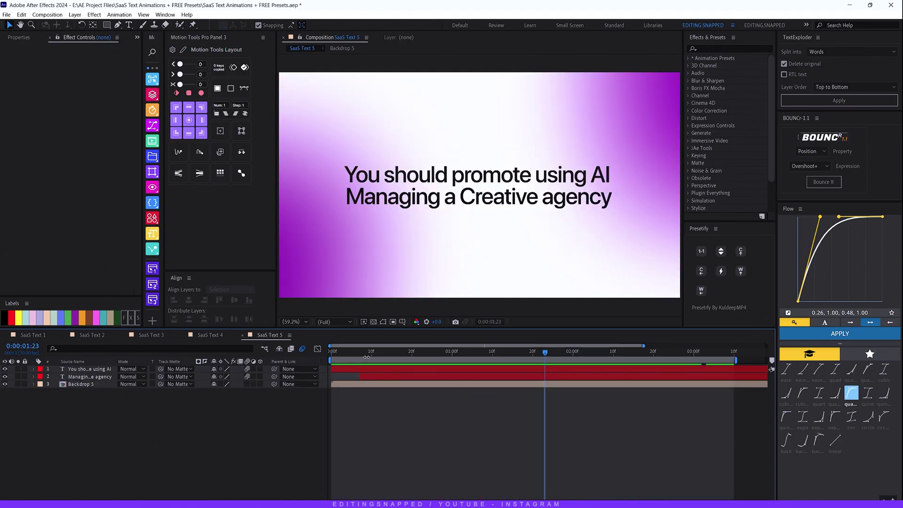
key("space")
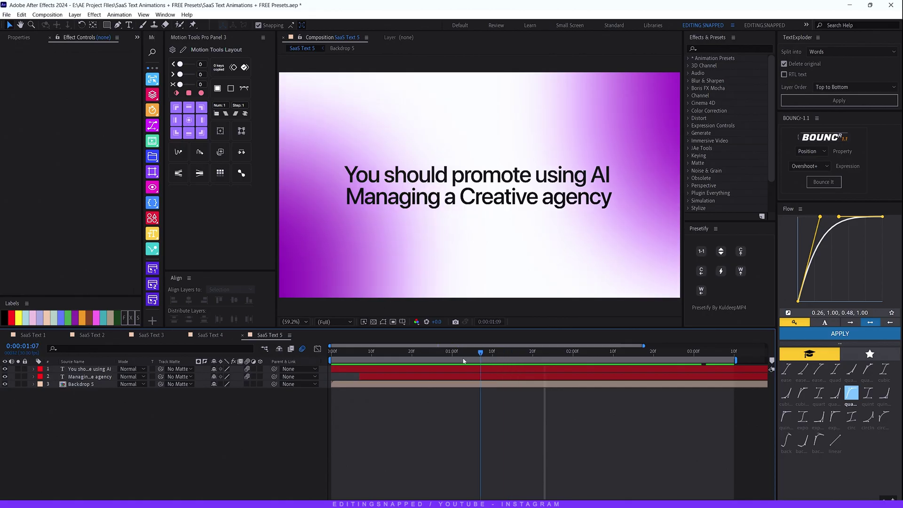
key("space")
left_click(71, 376)
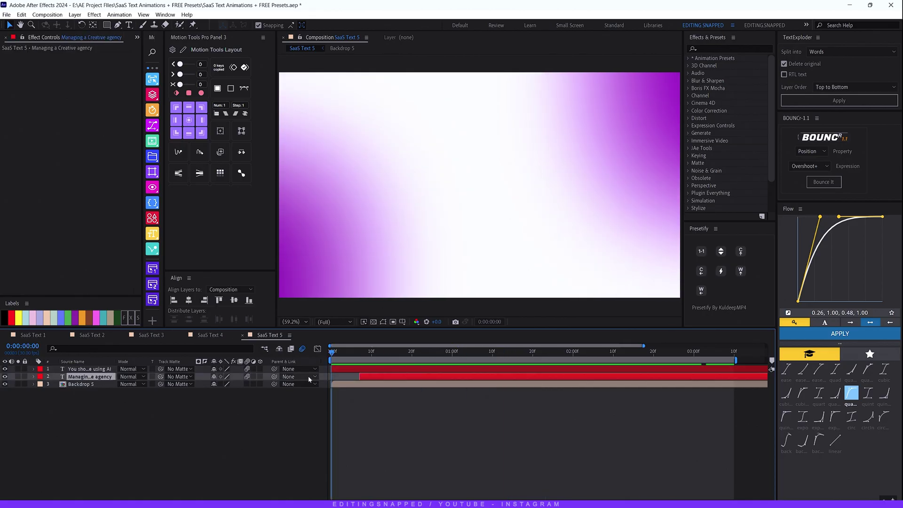
left_click_drag(332, 354, 437, 355)
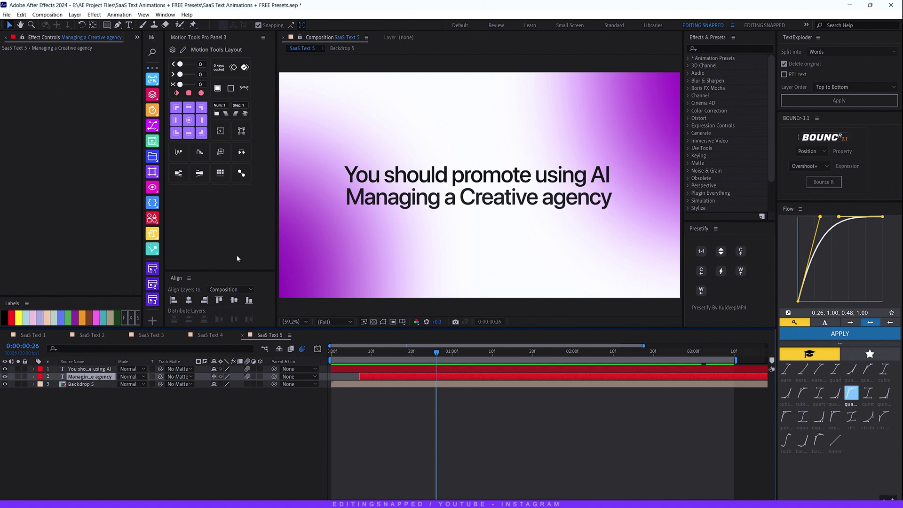
Step: Examine the fill color in Animator 2 of the "You should promote using AI" text layer
left_click(34, 369)
left_click(42, 377)
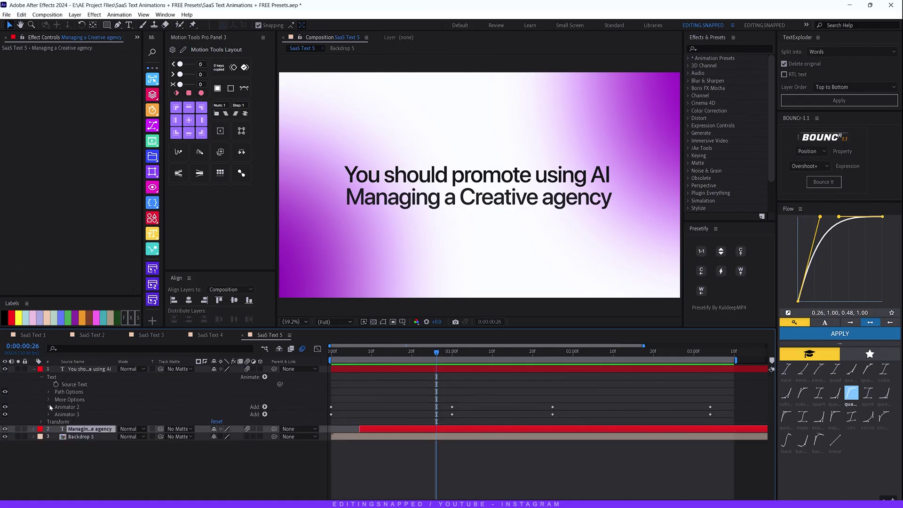
left_click(49, 407)
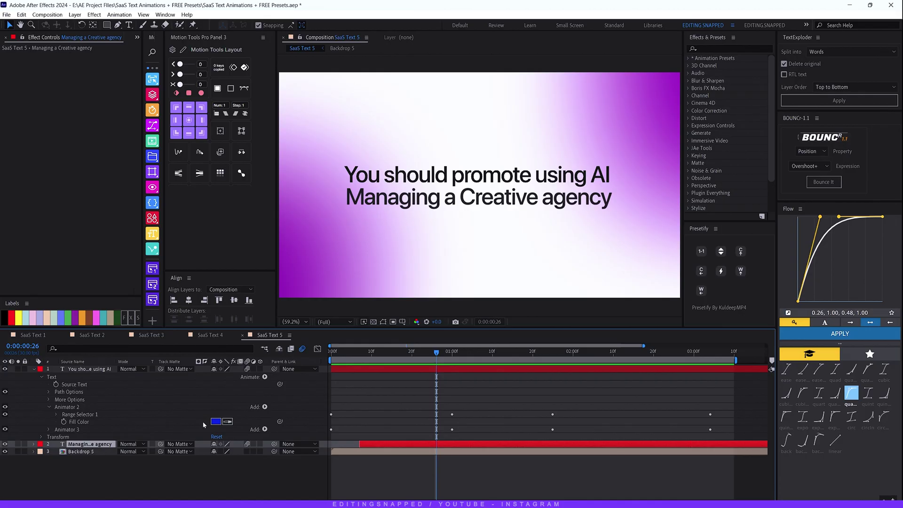
left_click(48, 407)
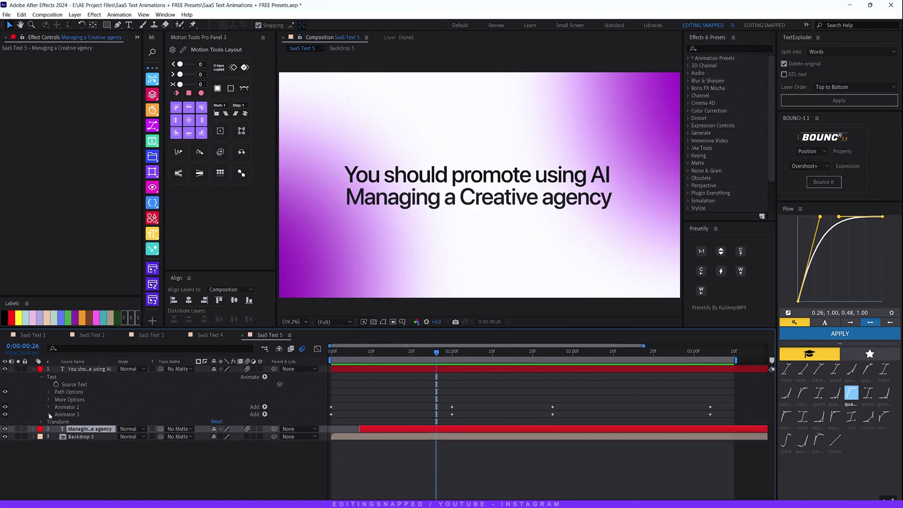
Step: Examine Animator 3's position, opacity and blur on the first text line, plus its range selector's Offset at the first frame and advanced settings
left_click(48, 414)
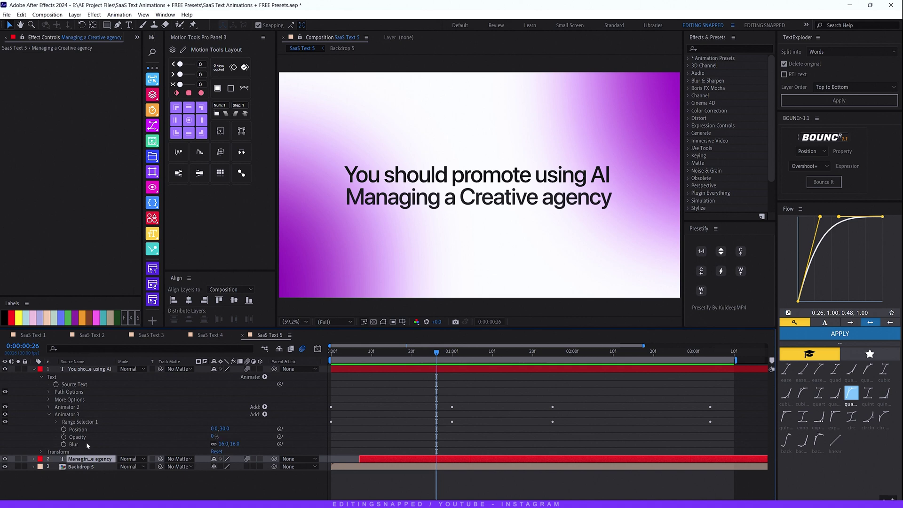
left_click(56, 422)
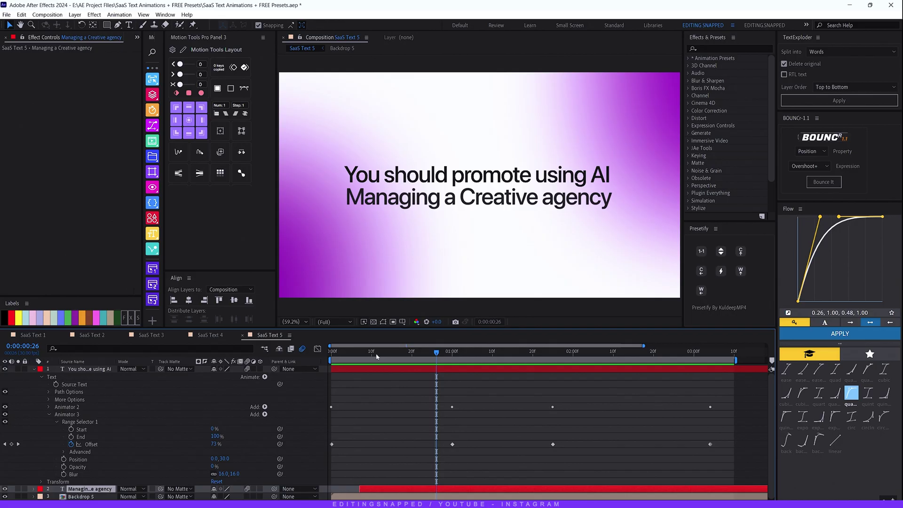
key("Home")
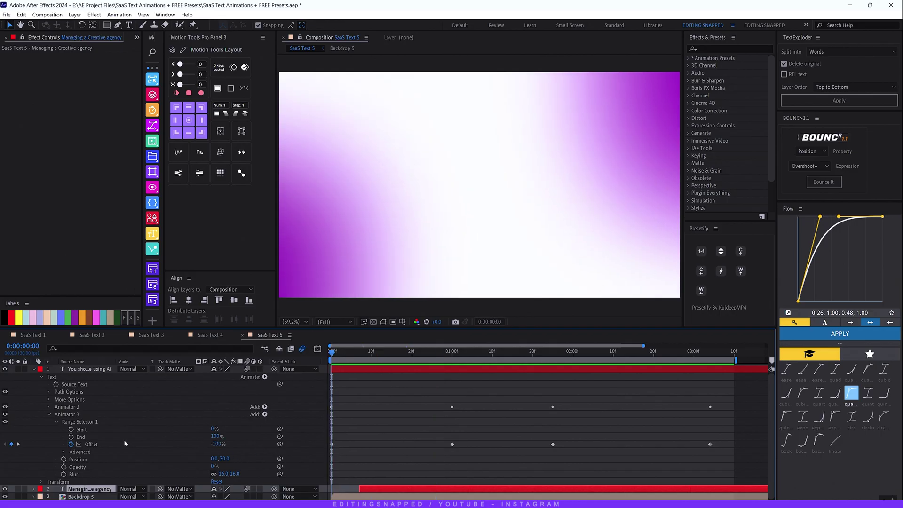
left_click(64, 452)
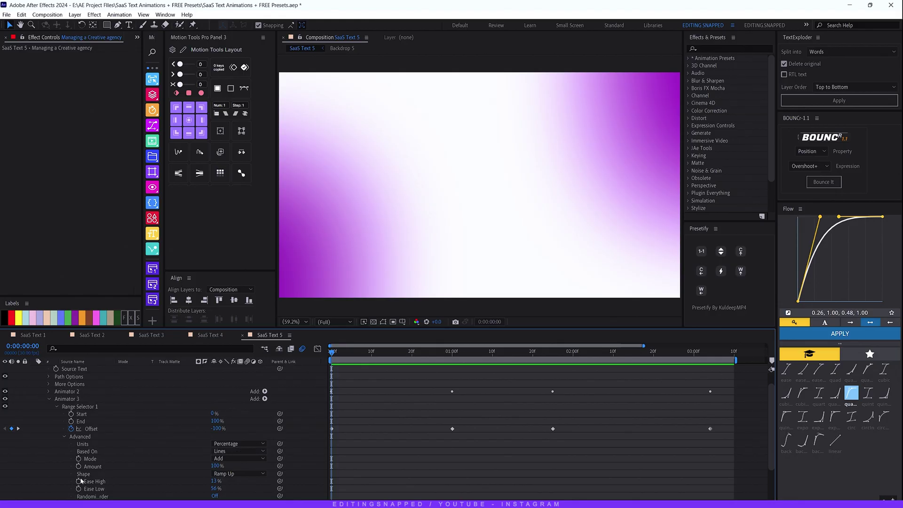
scroll(108, 478, "down", 3)
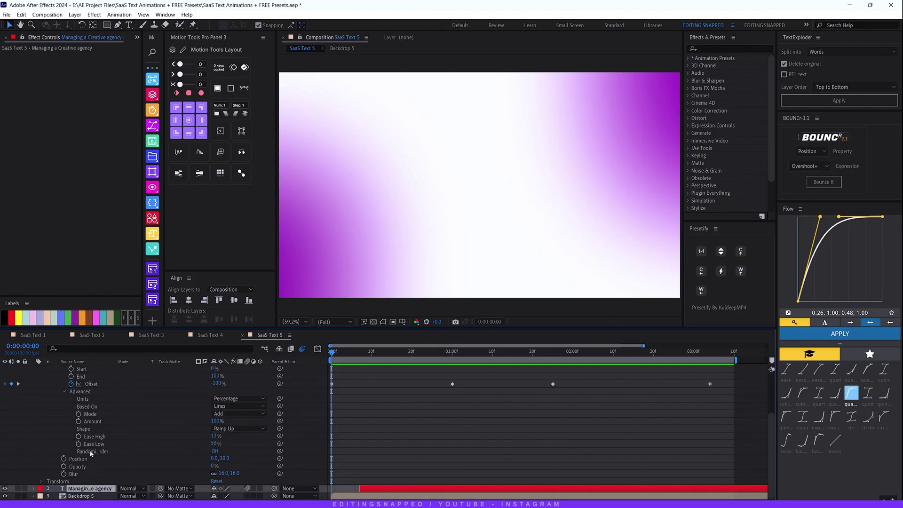
scroll(170, 465, "up", 5)
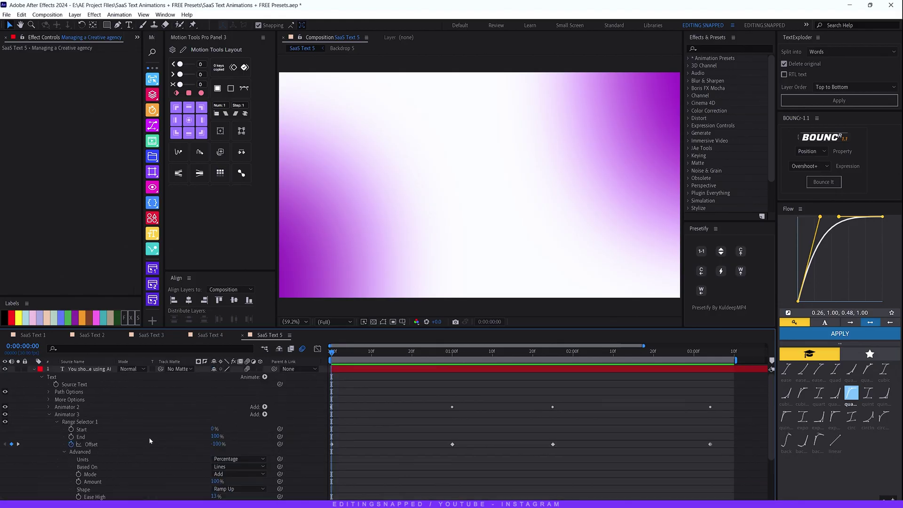
Step: Examine the animators and keyframe timing of the "Managing a Creative agency" layer while playing the animation, keeping both text layers collapsed at the end
key("u")
left_click(71, 376)
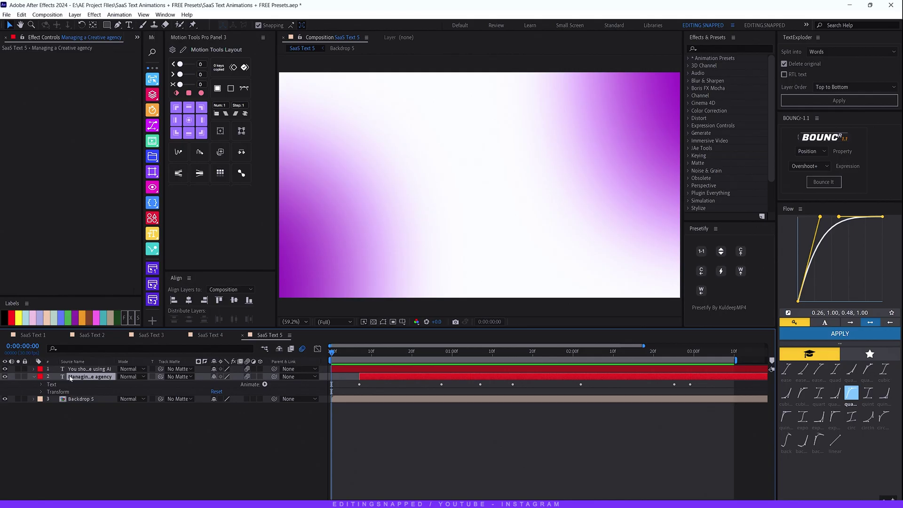
left_click(41, 384)
key("space")
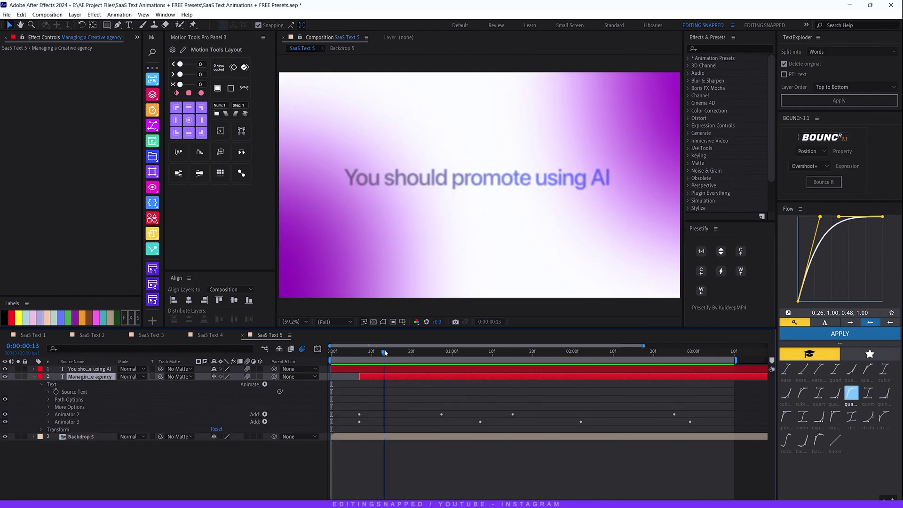
key("space")
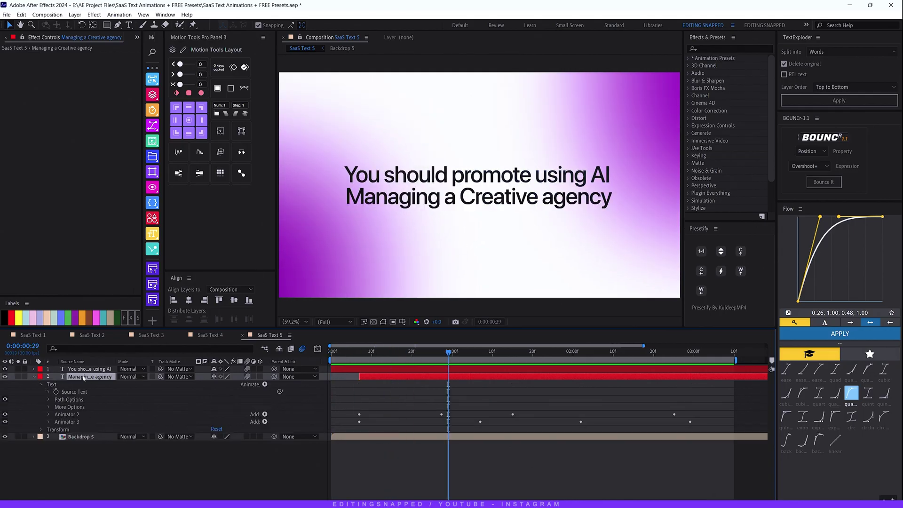
key("u")
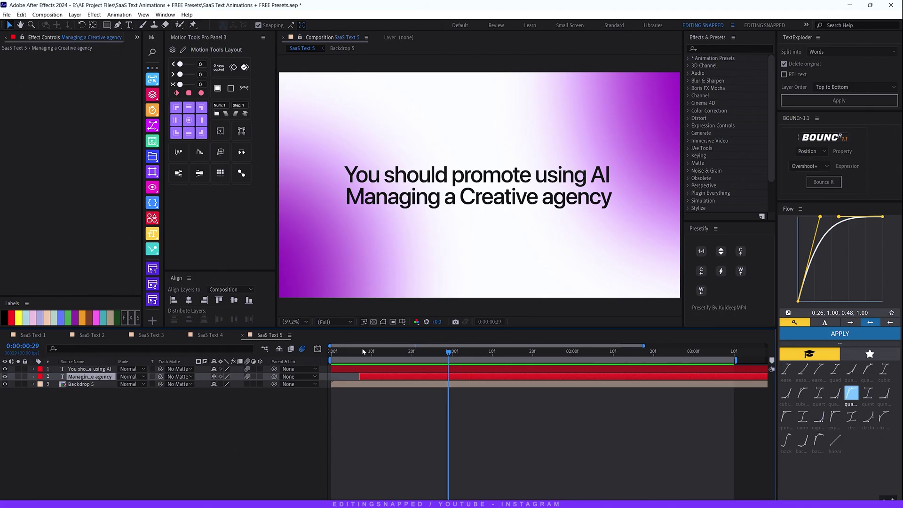
Step: Preview the staggered entrance and exit of both SaaS Text 5 lines from the first frame
left_click_drag(364, 351, 331, 357)
key("space")
key("space")
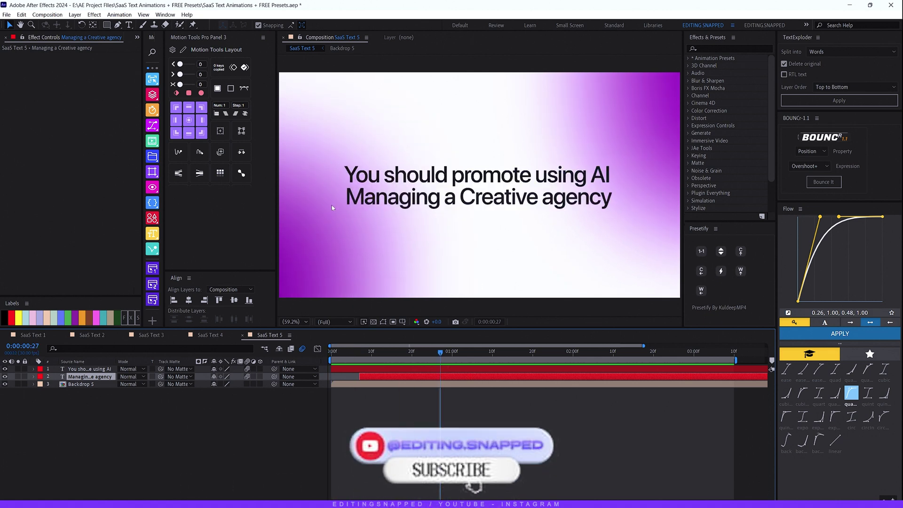
left_click(449, 352)
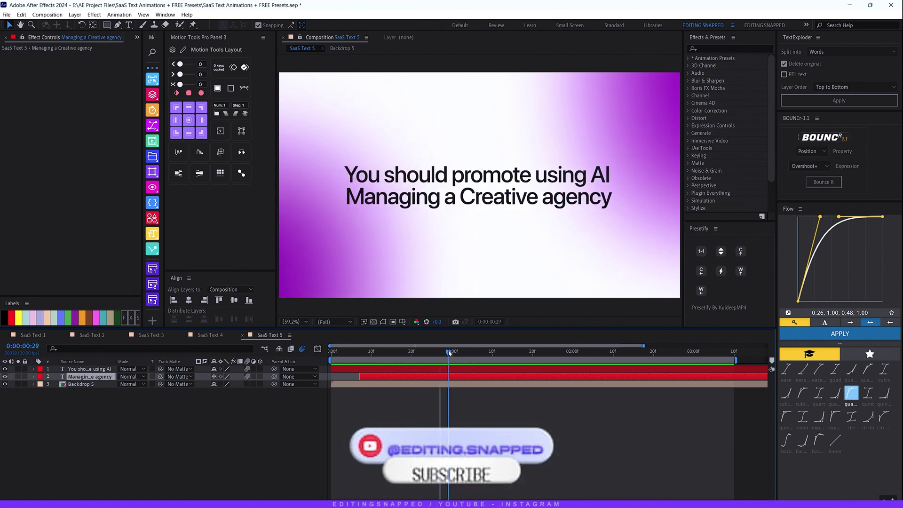
left_click_drag(450, 352, 332, 352)
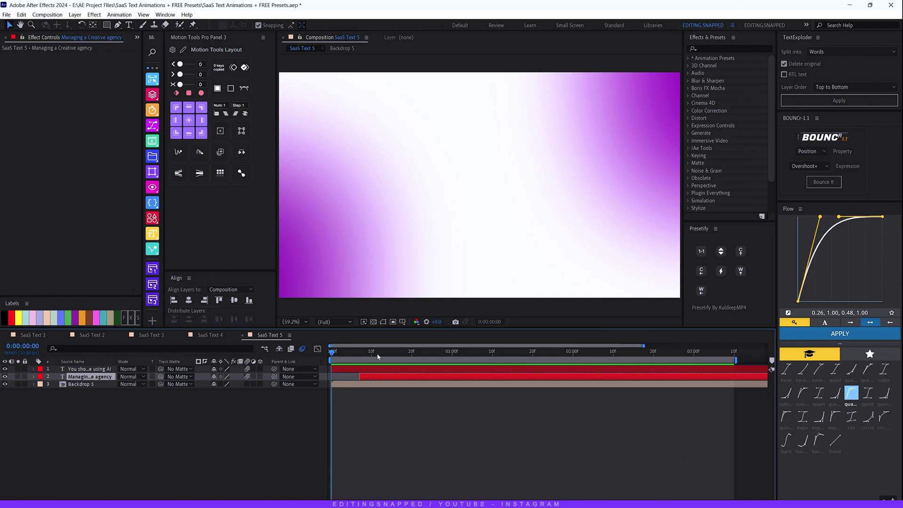
key("space")
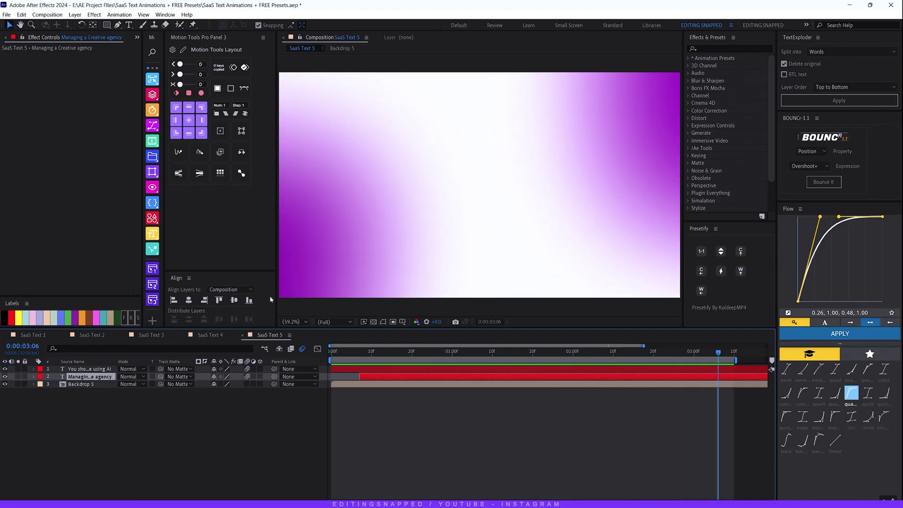
Step: Reveal the Offset keyframes of both text layers and compare their exit timing by scrubbing to 0:00:03:07
left_click(602, 369, "shift")
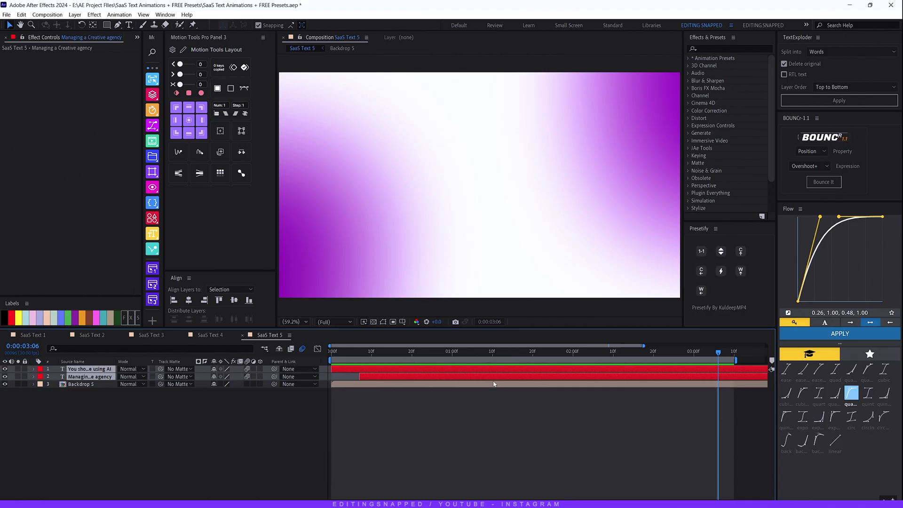
key("u")
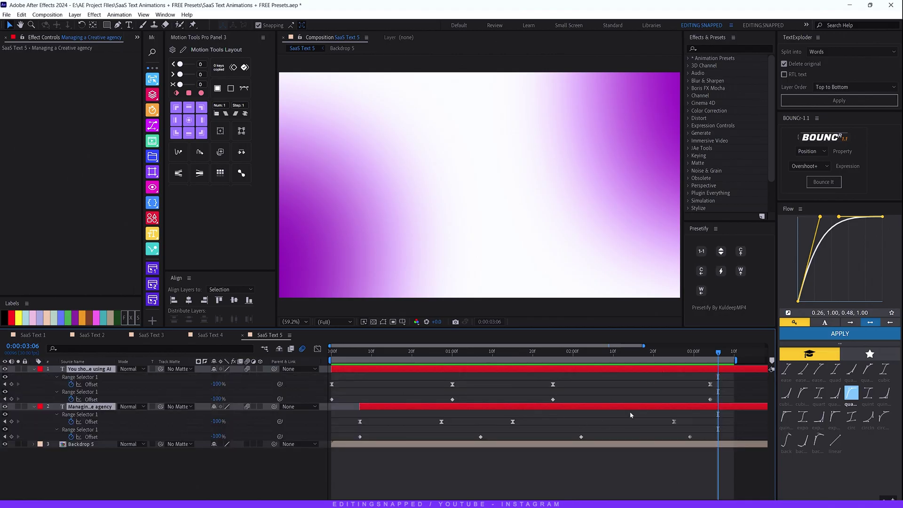
left_click_drag(610, 352, 645, 360)
left_click(695, 391)
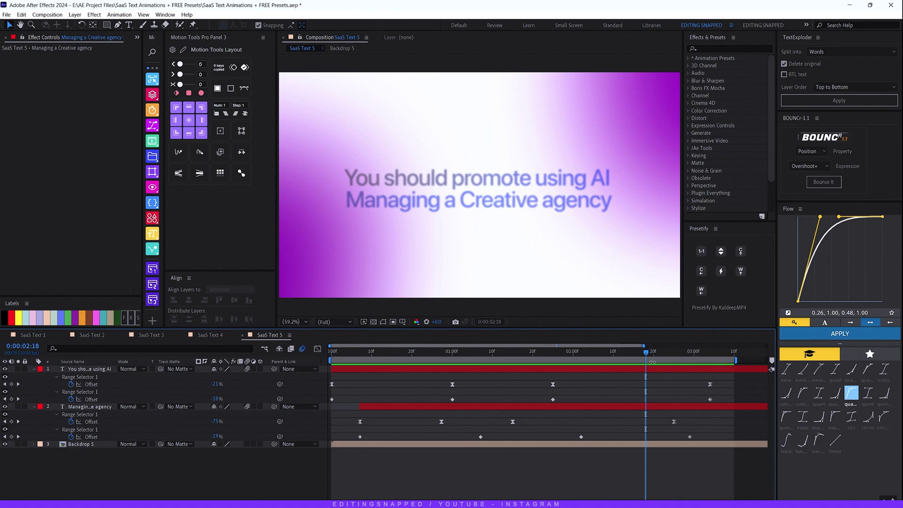
left_click_drag(645, 361, 673, 361)
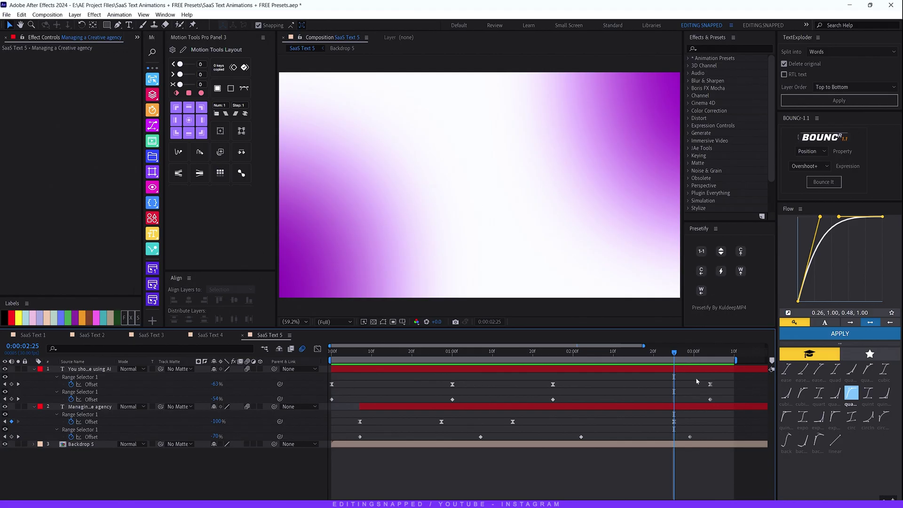
left_click_drag(728, 378, 704, 400)
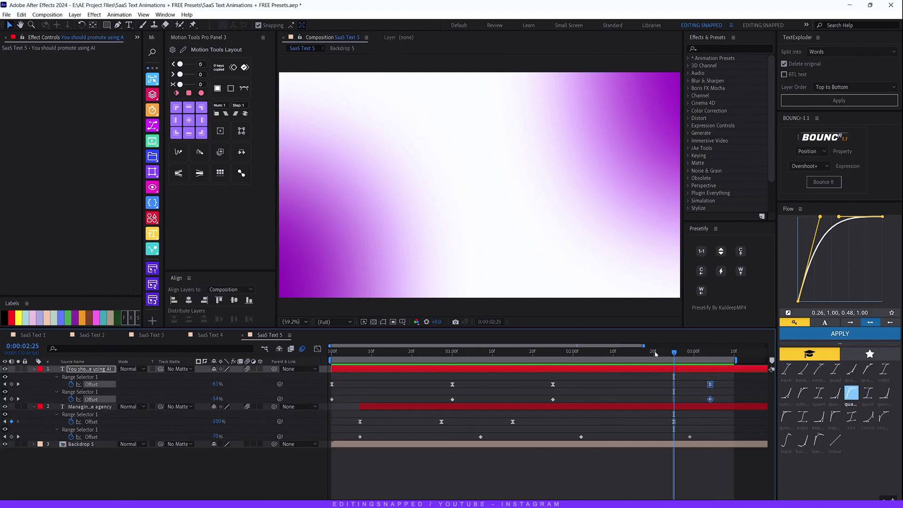
left_click_drag(655, 353, 723, 360)
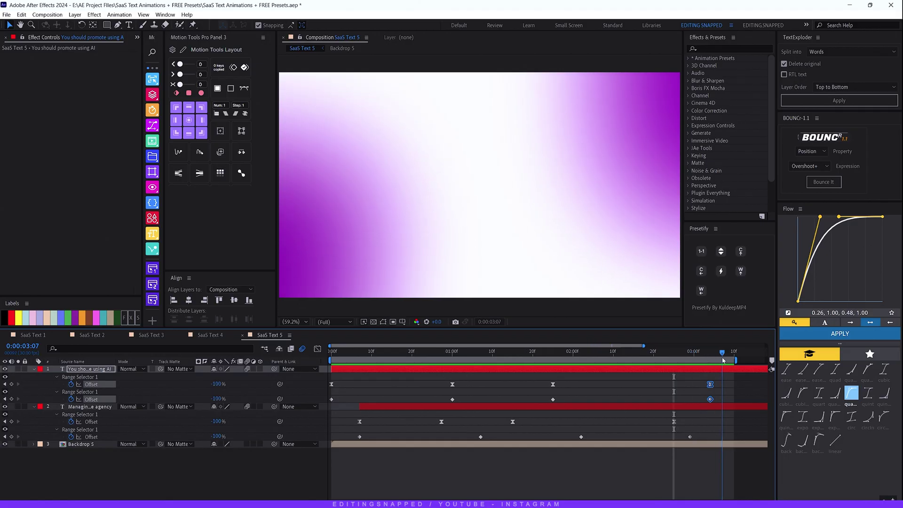
Step: Collapse the keyframes of both text layers and preview the SaaS Text 5 animation from the start
key("Home")
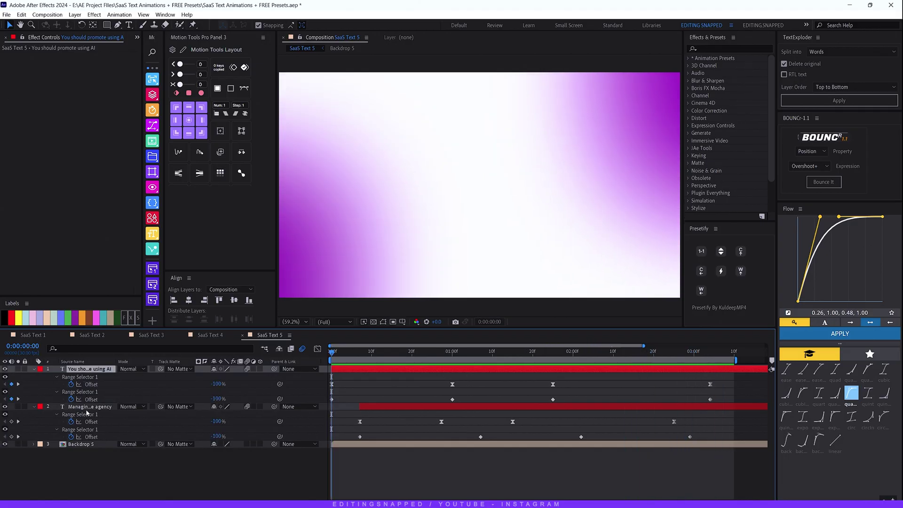
left_click(86, 412, "shift")
key("u")
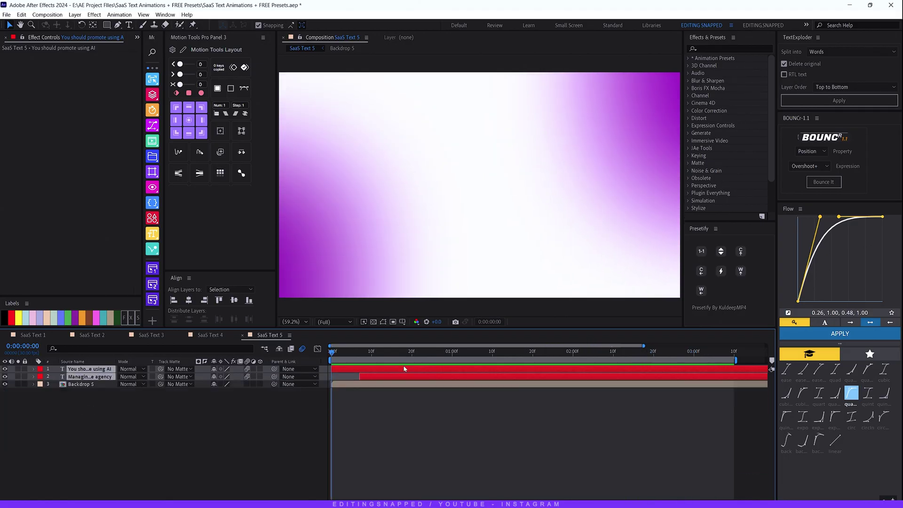
key("space")
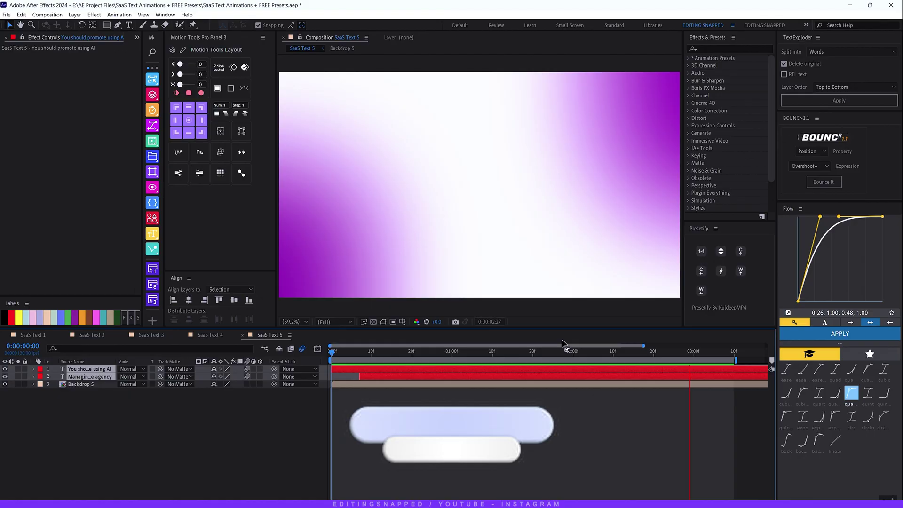
key("space")
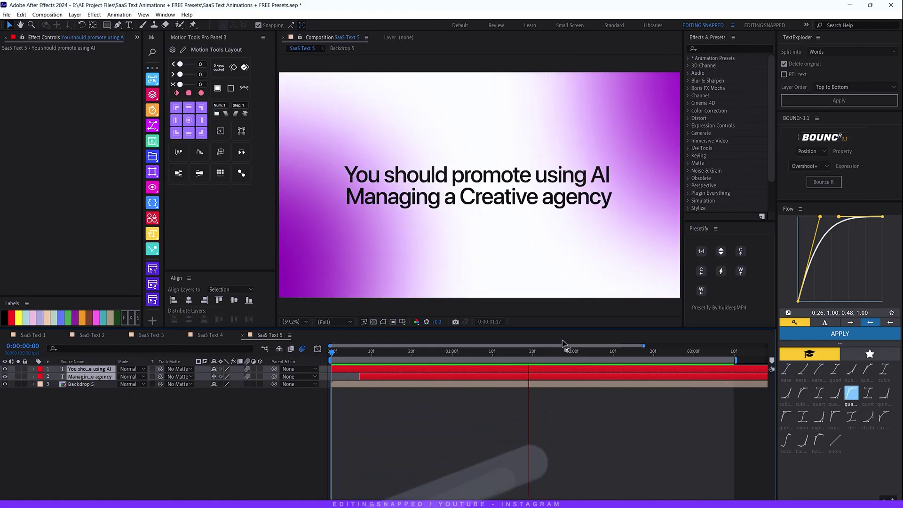